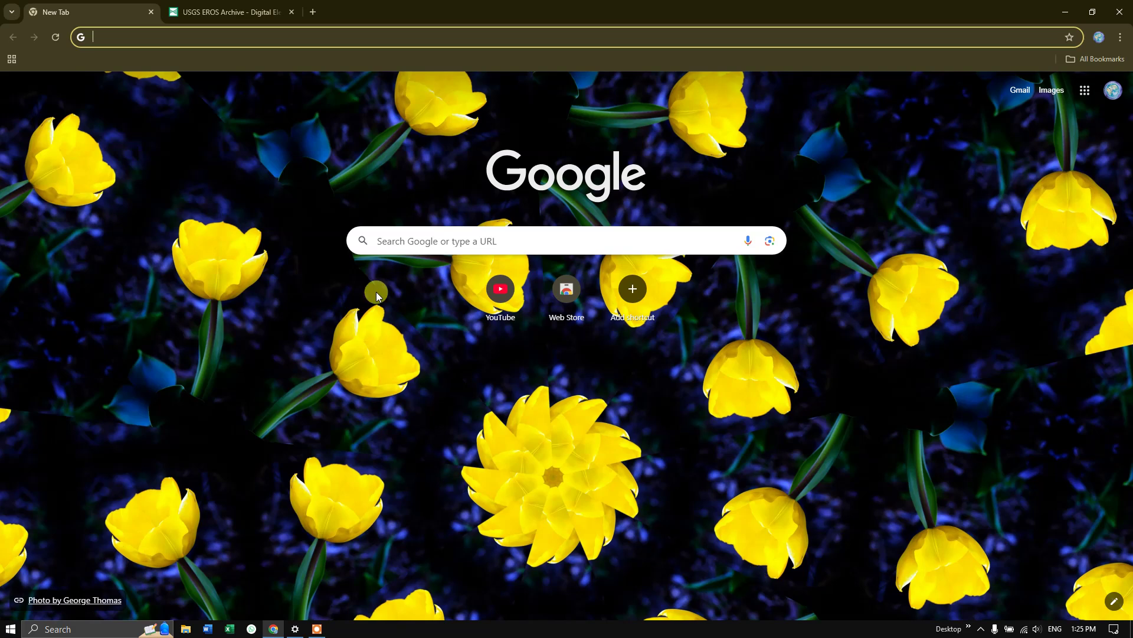
Search Google for earthexplorer and open the earthexplorer.usgs.gov result
click(406, 247)
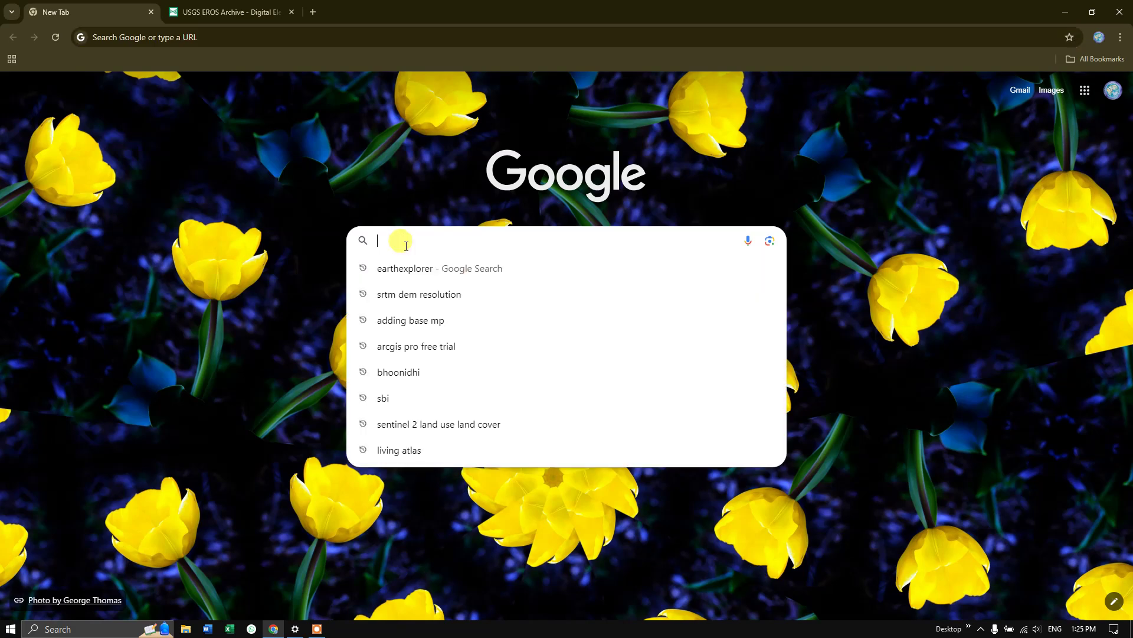
click(424, 270)
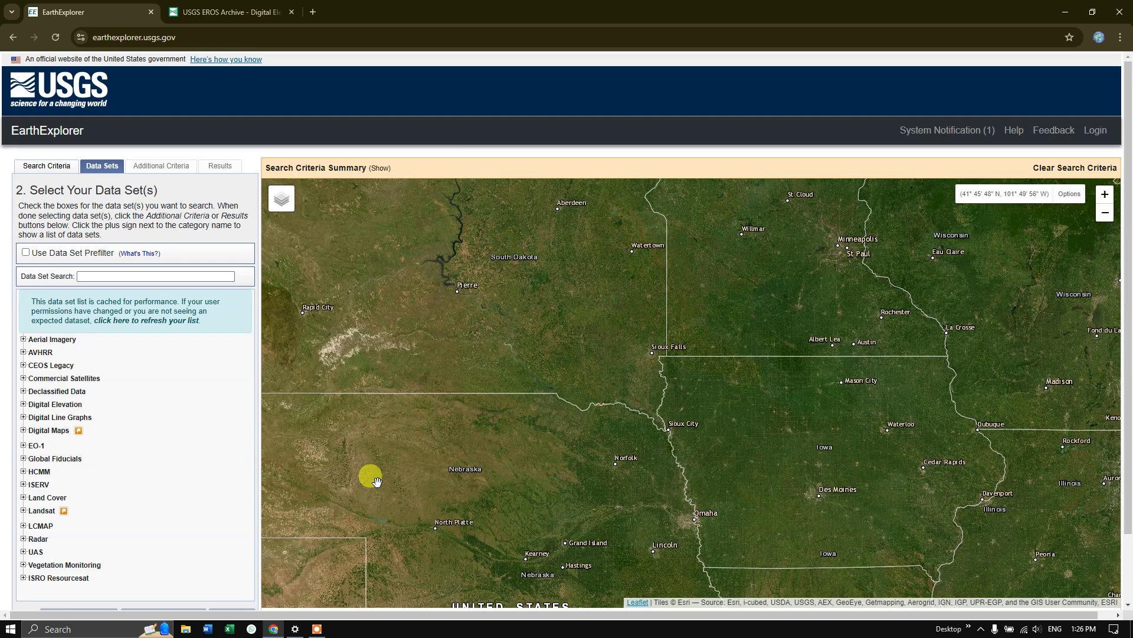
Sign in to EarthExplorer with the saved USGS username and password autofilled by Chrome
click(1099, 136)
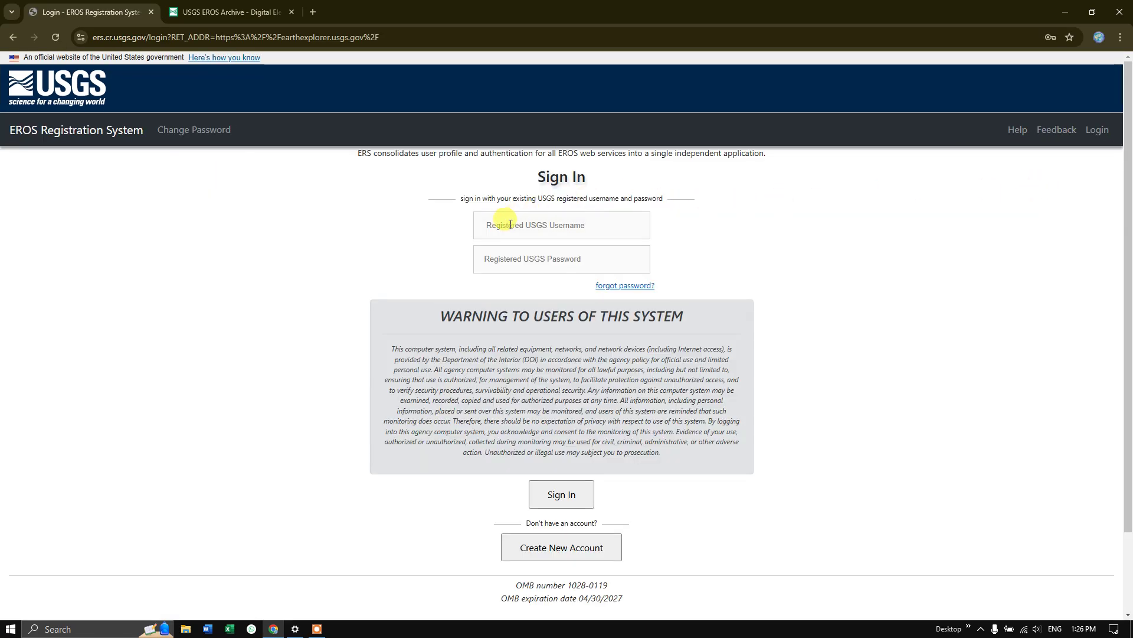
click(511, 224)
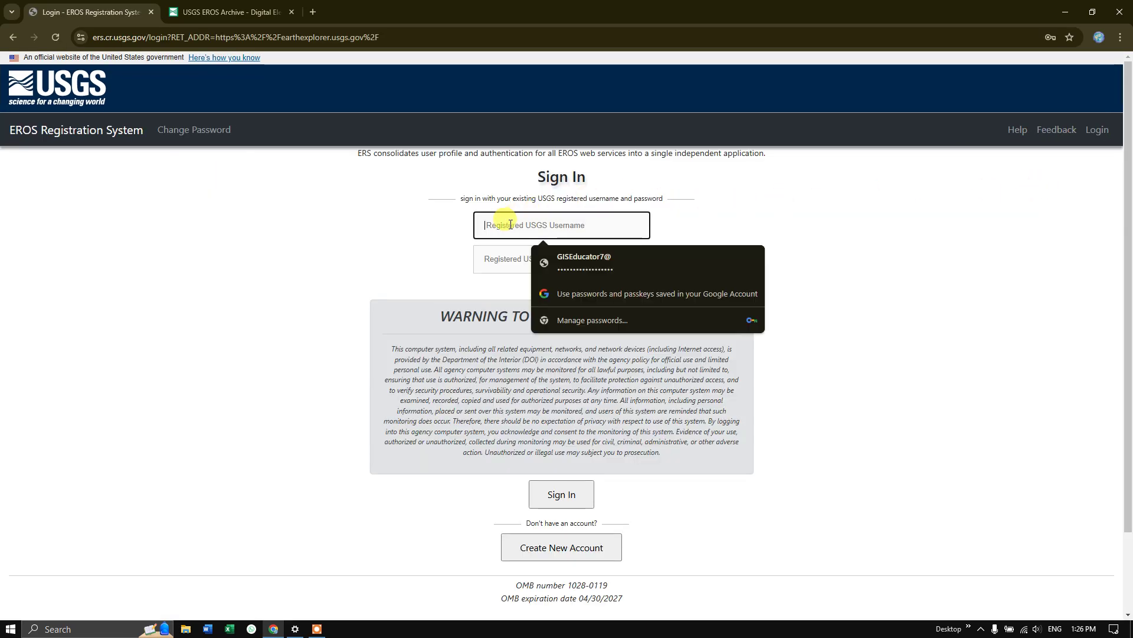
key(Escape)
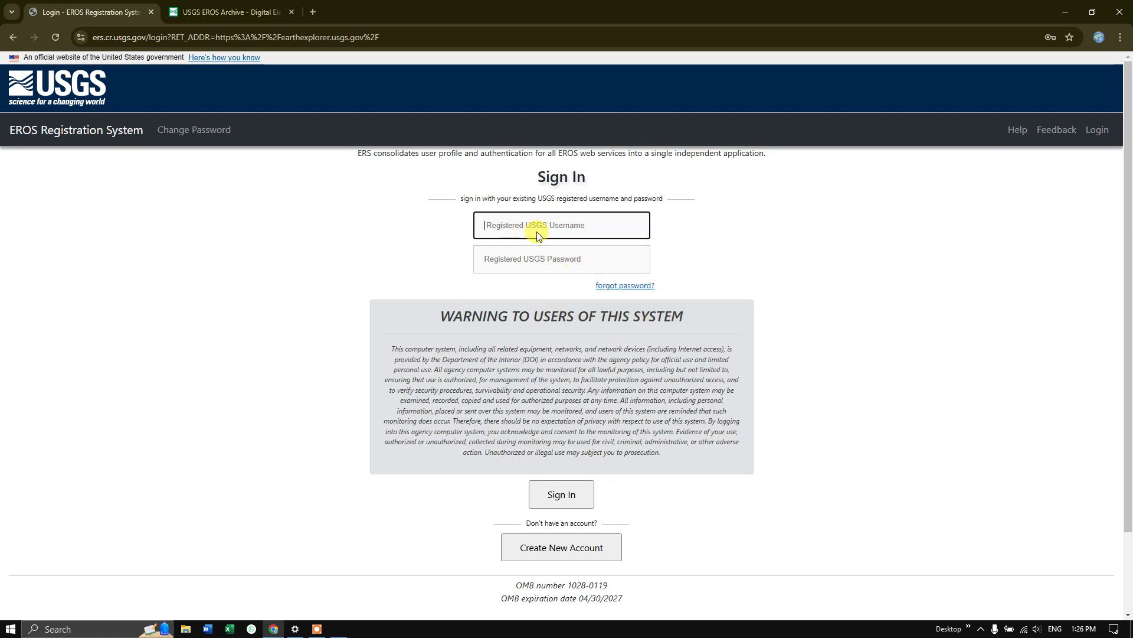
click(541, 232)
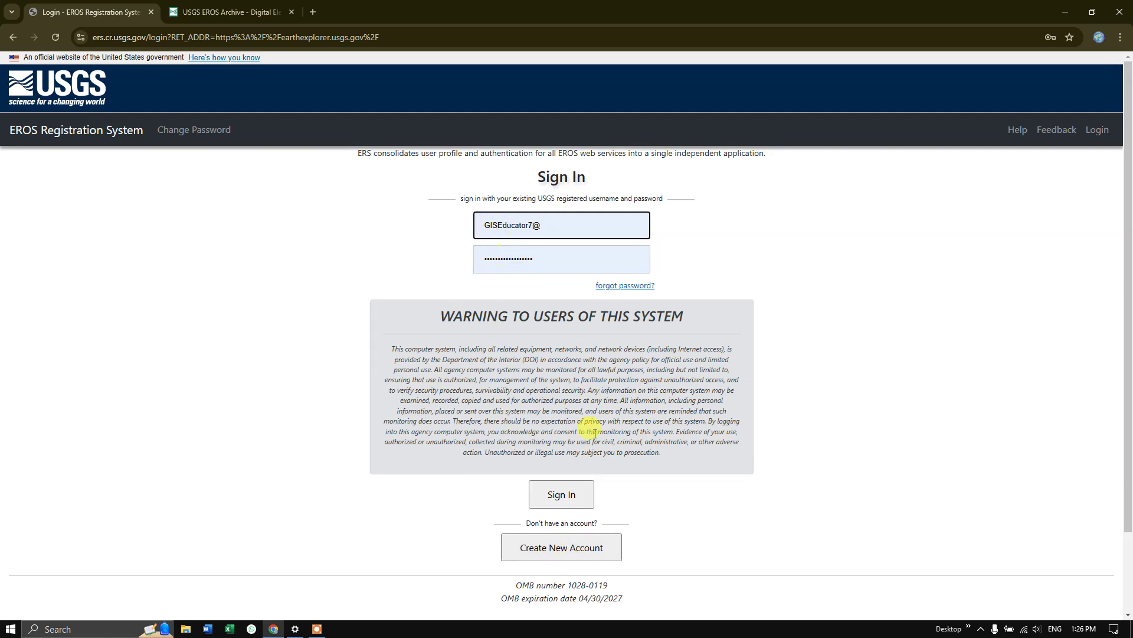
click(573, 496)
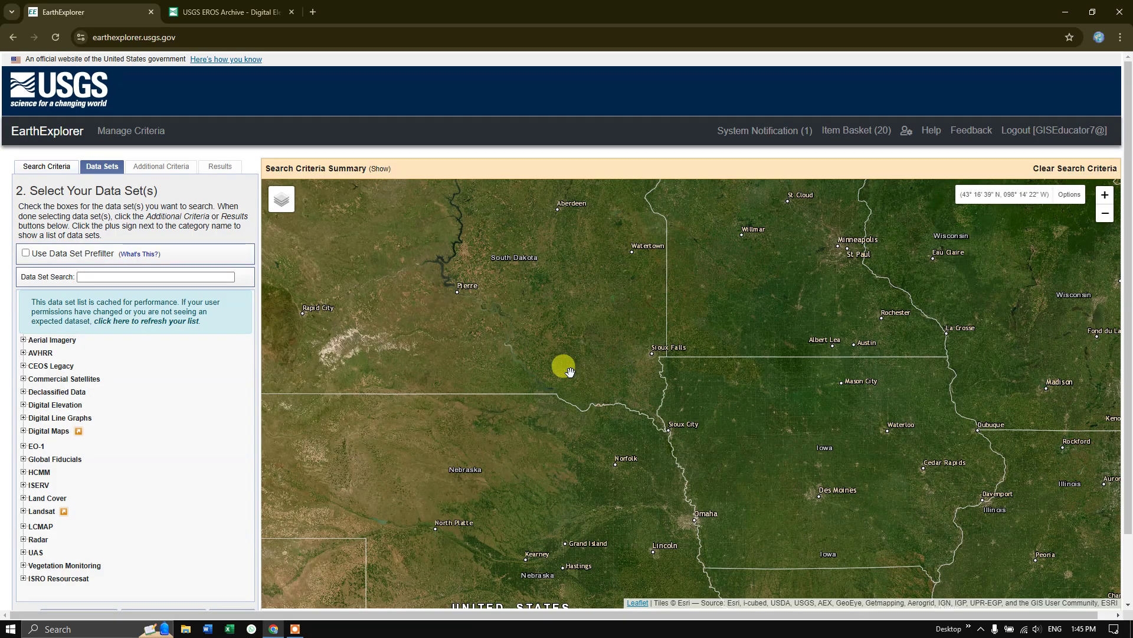
Zoom out and pan the map east across the Atlantic and Middle East to India
scroll(566, 371, down, 1)
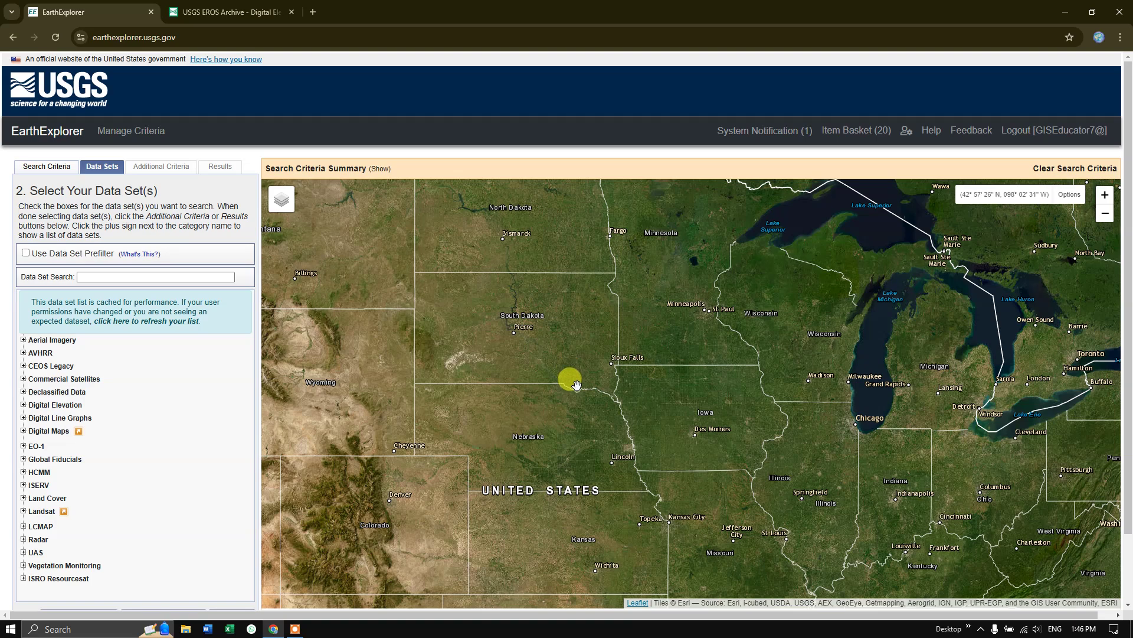
scroll(577, 385, down, 1)
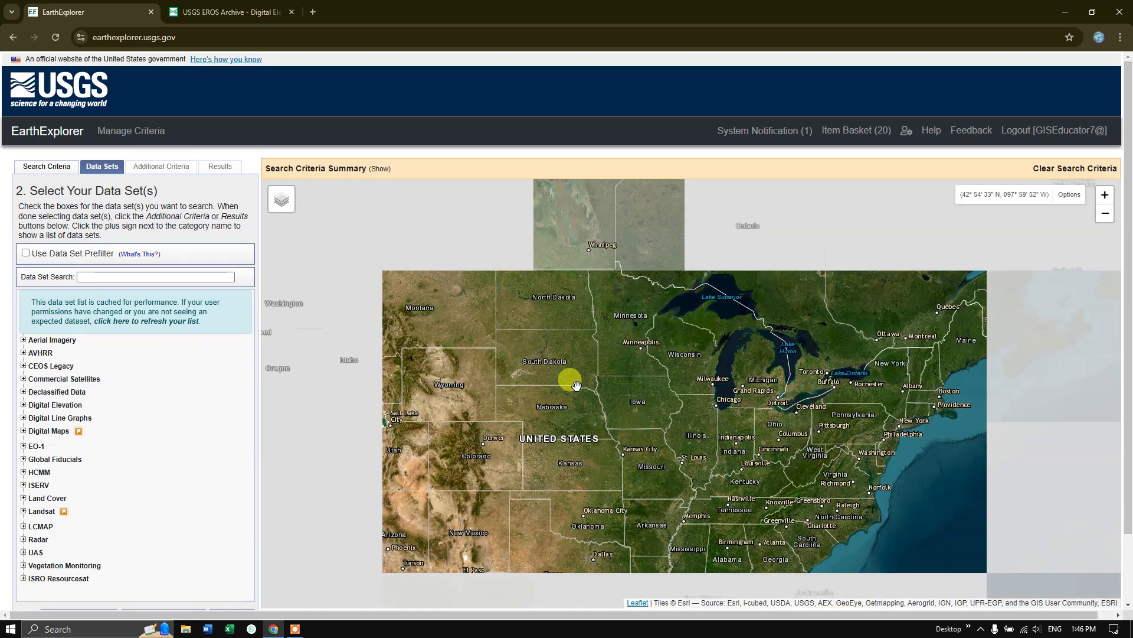
drag(566, 374, 567, 346)
scroll(617, 346, down, 1)
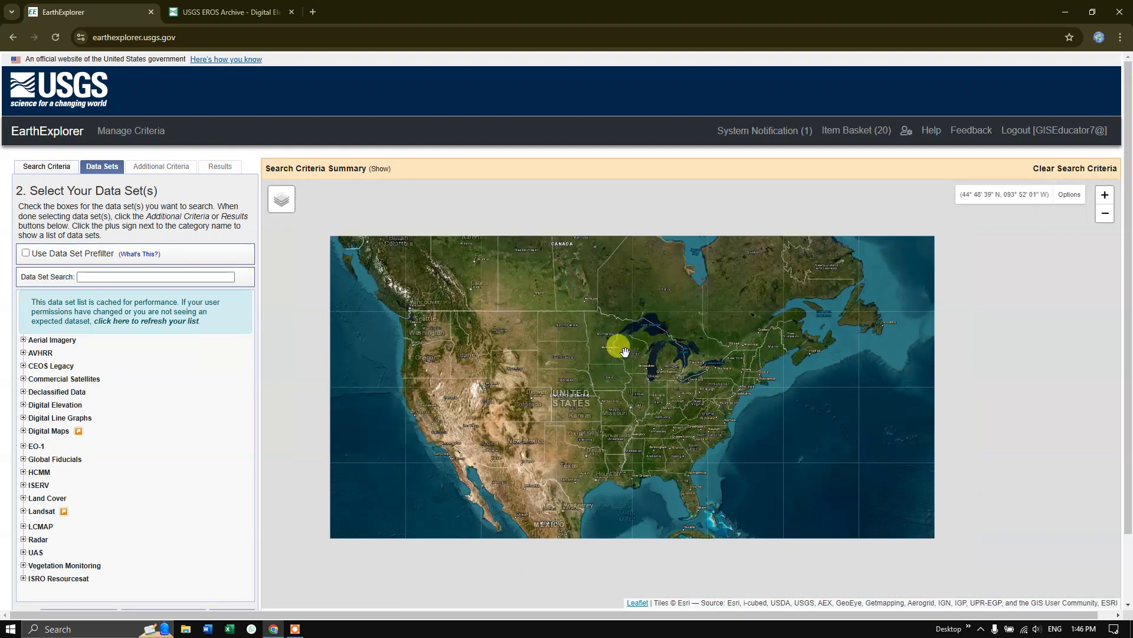
drag(697, 356, 562, 346)
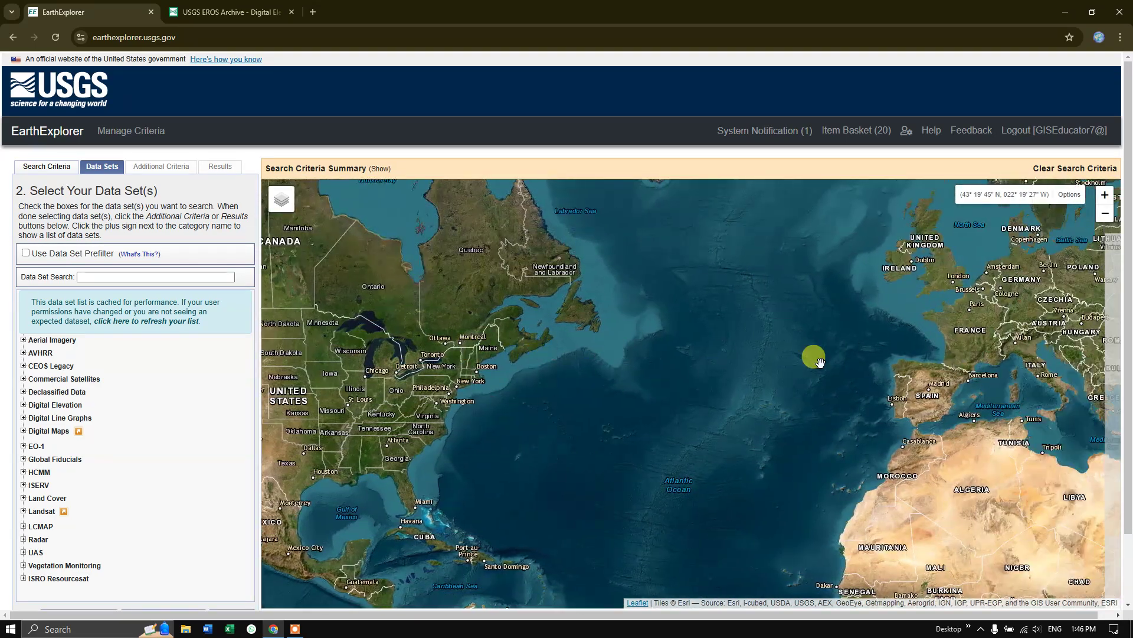
drag(814, 354, 525, 329)
drag(726, 334, 490, 313)
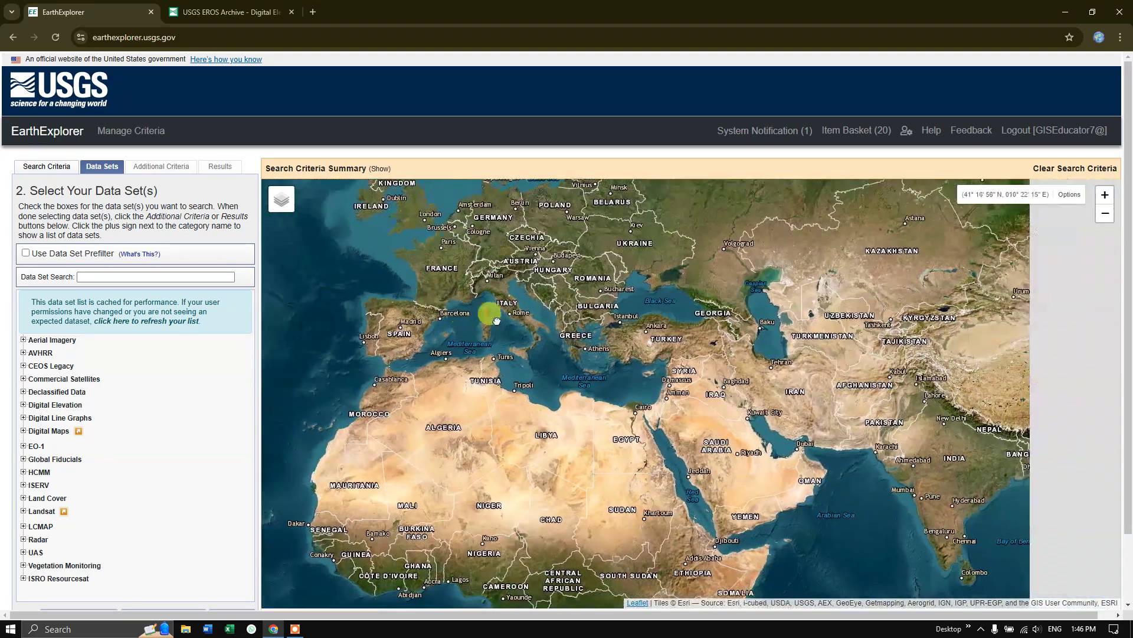
drag(732, 370, 593, 309)
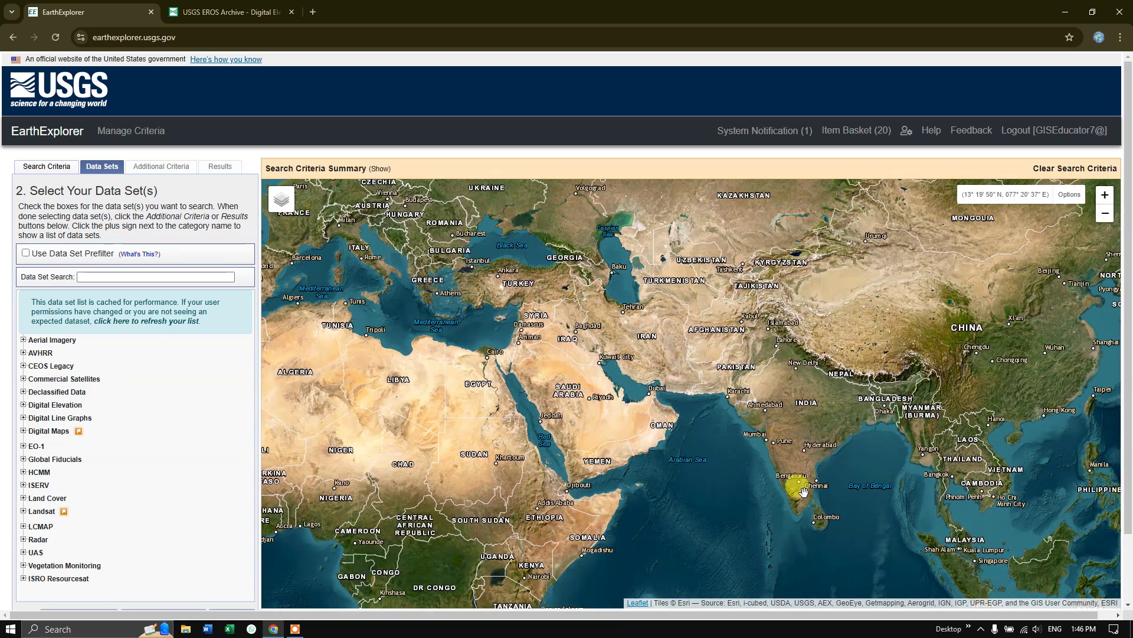
drag(749, 456, 673, 417)
Zoom in and center the map on the hills around Tirupati near Chennai
scroll(689, 404, up, 2)
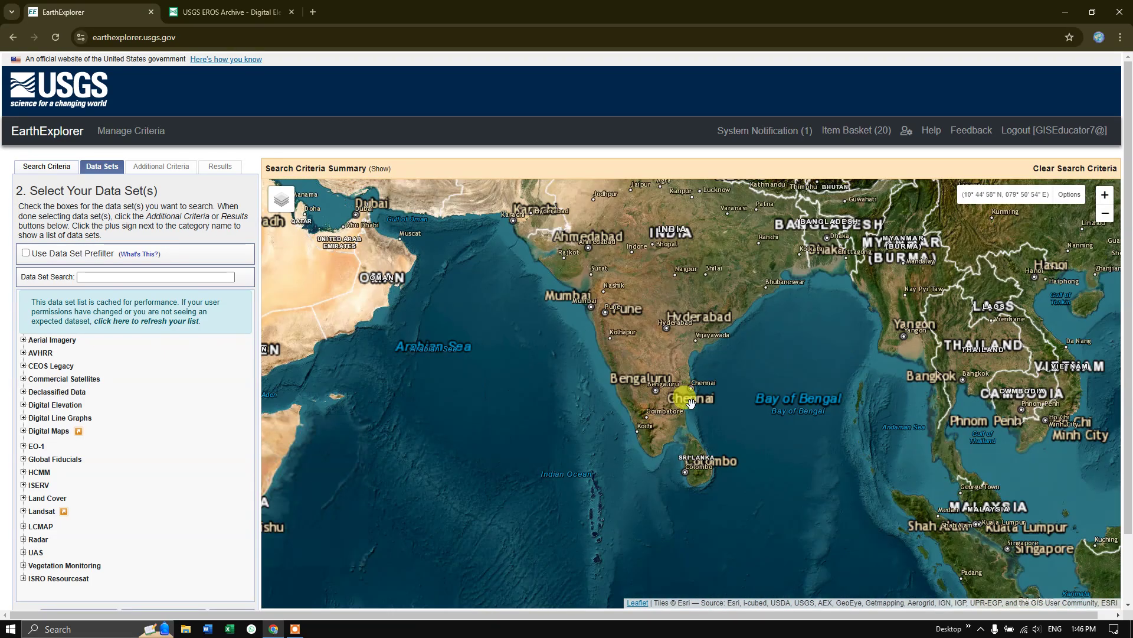
scroll(686, 388, up, 1)
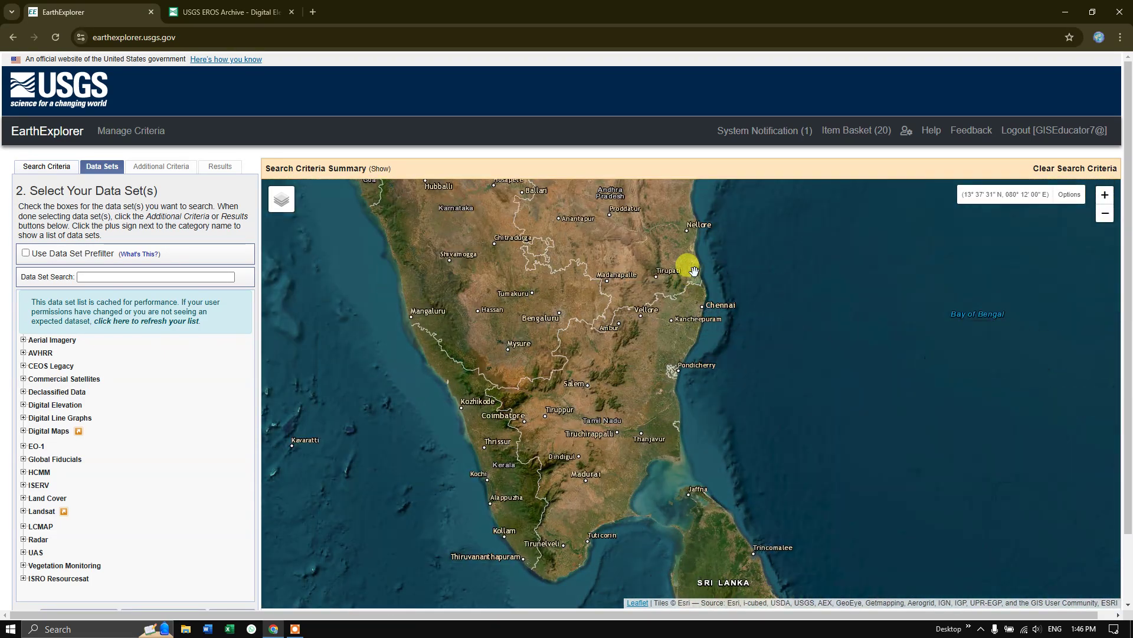
scroll(692, 268, up, 2)
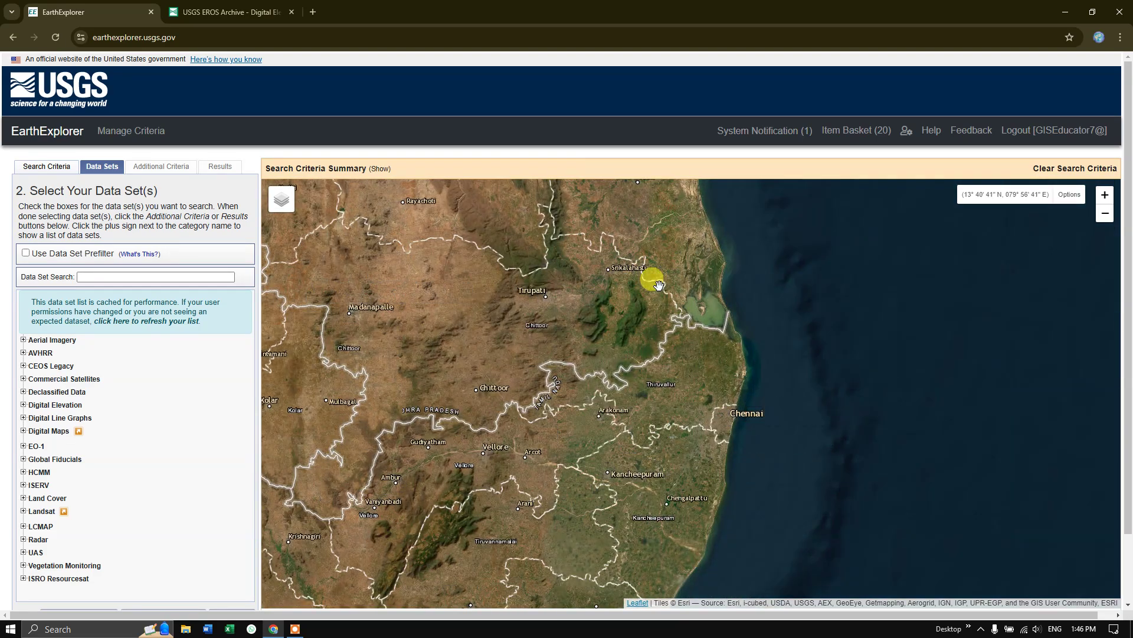
scroll(670, 286, up, 1)
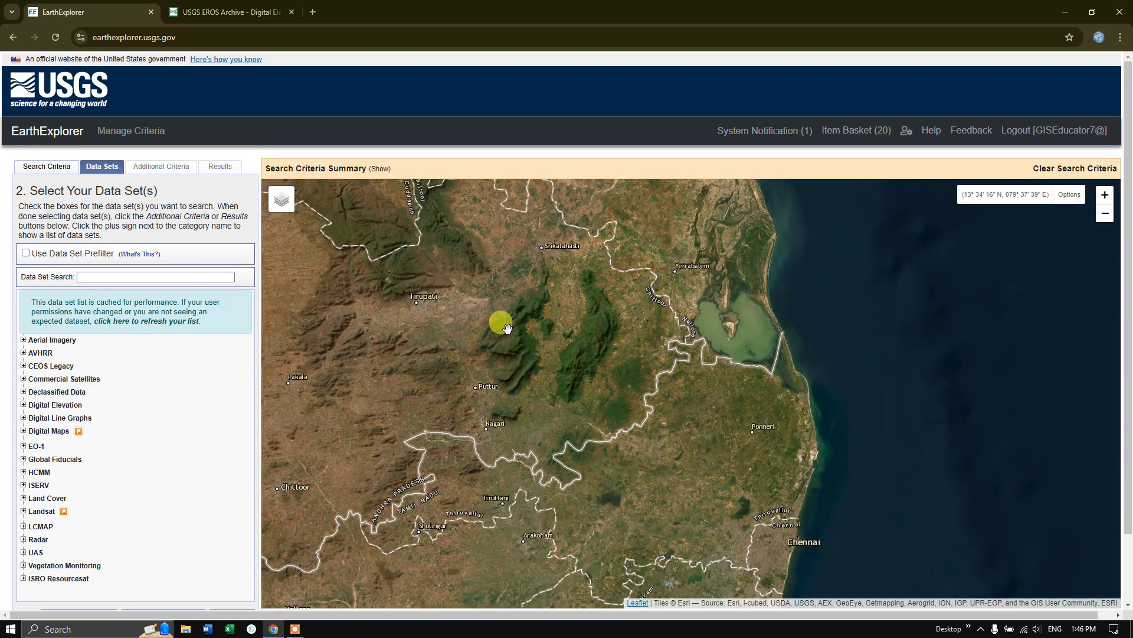
drag(501, 324, 625, 364)
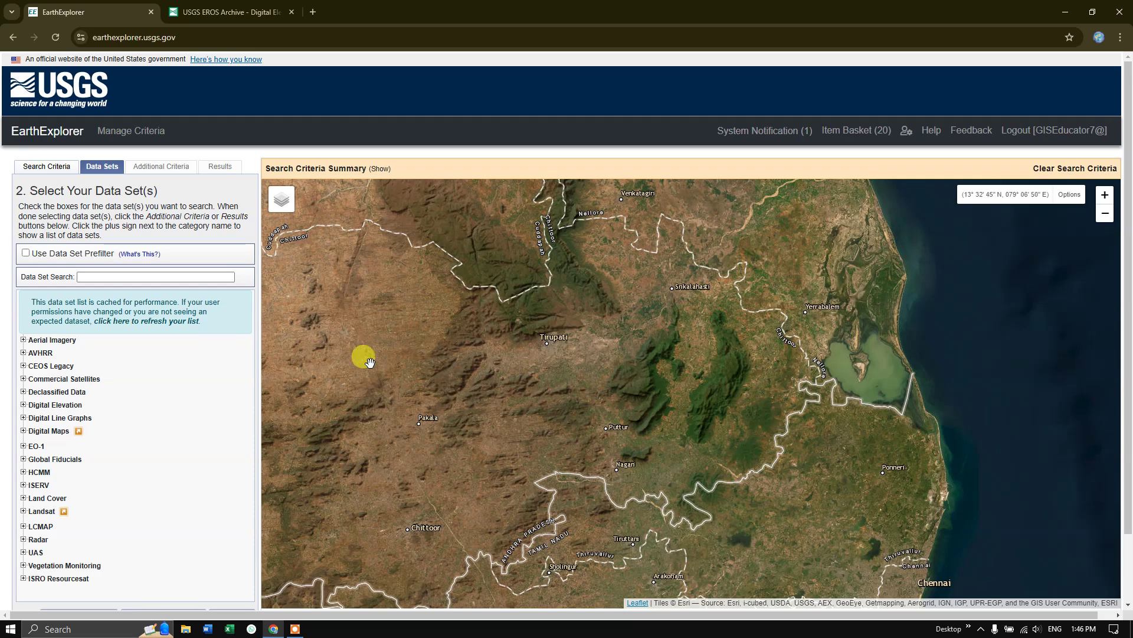
Draw a four-corner search polygon around the Tirupati area on the map
click(61, 169)
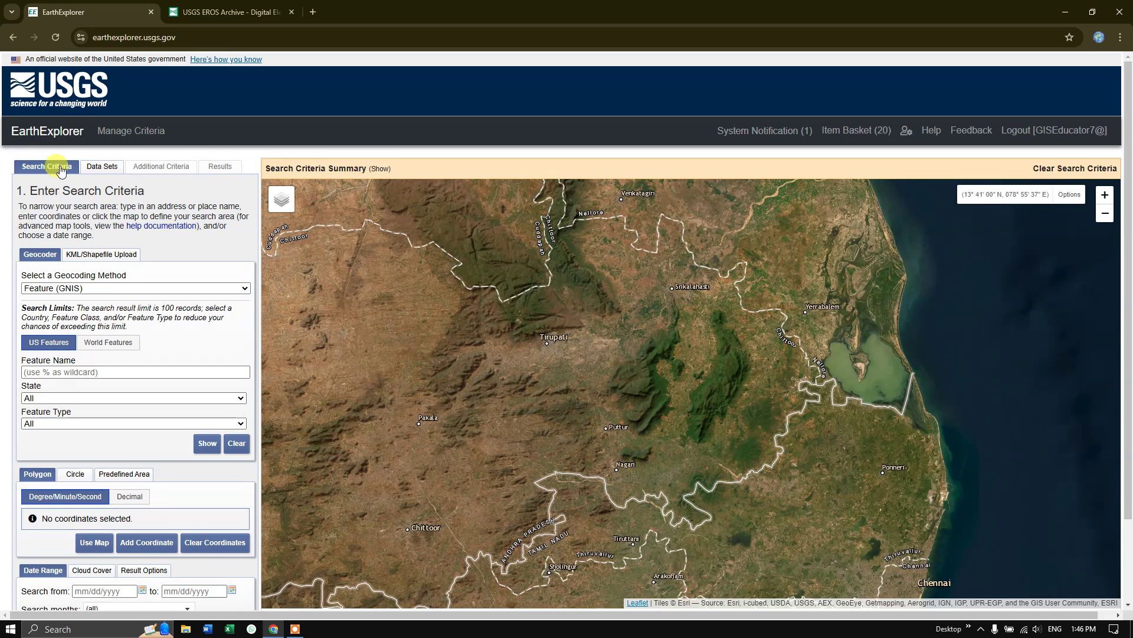
click(588, 385)
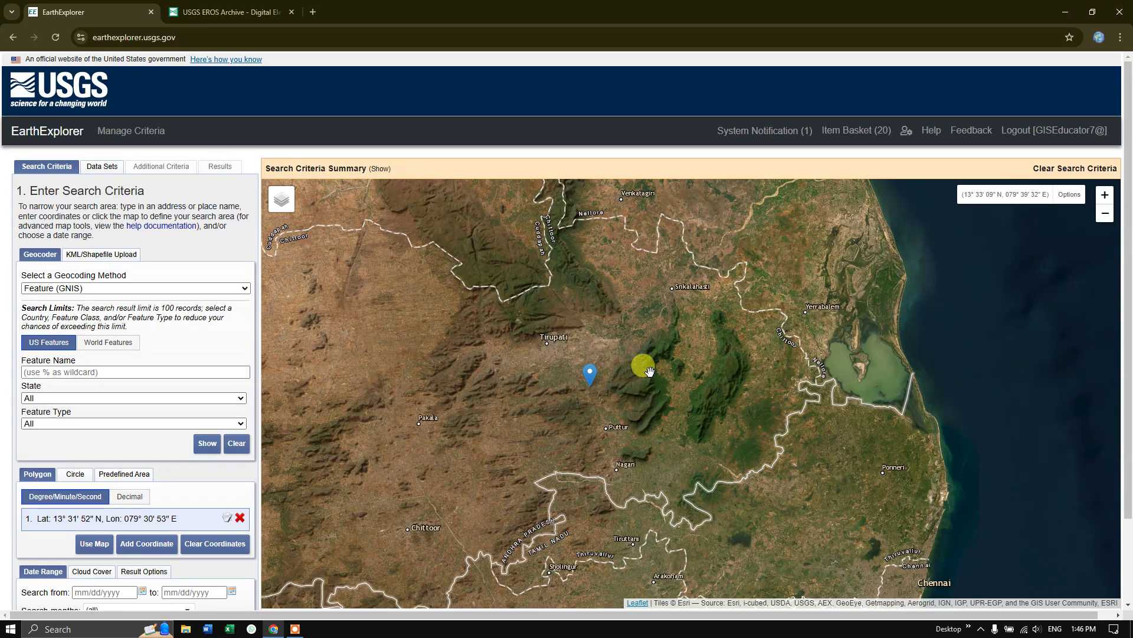
click(717, 332)
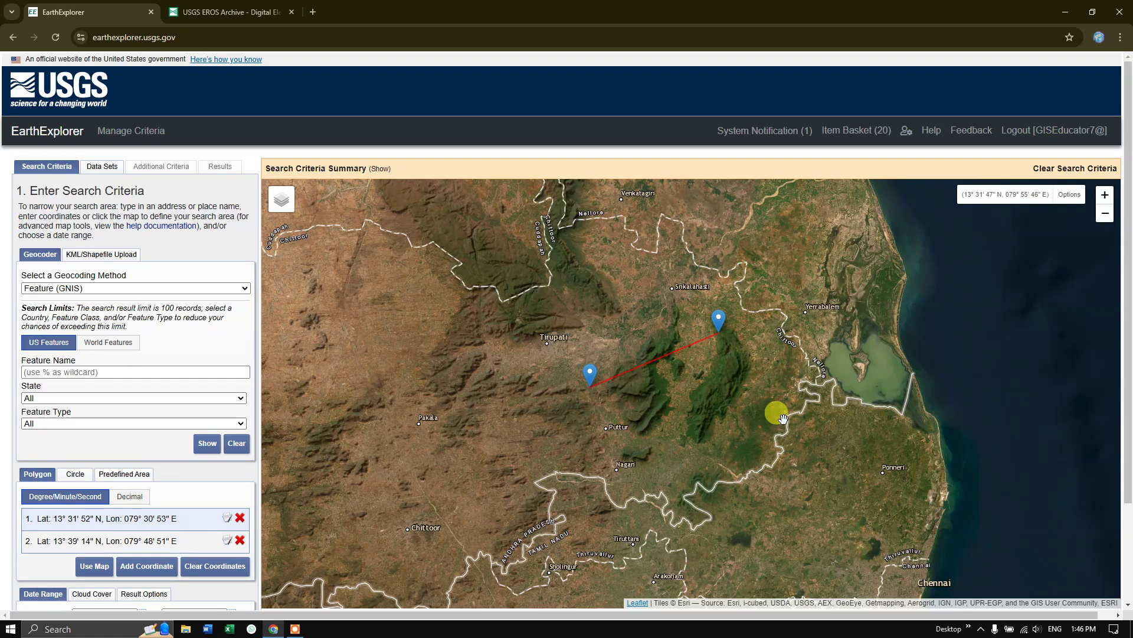
click(790, 454)
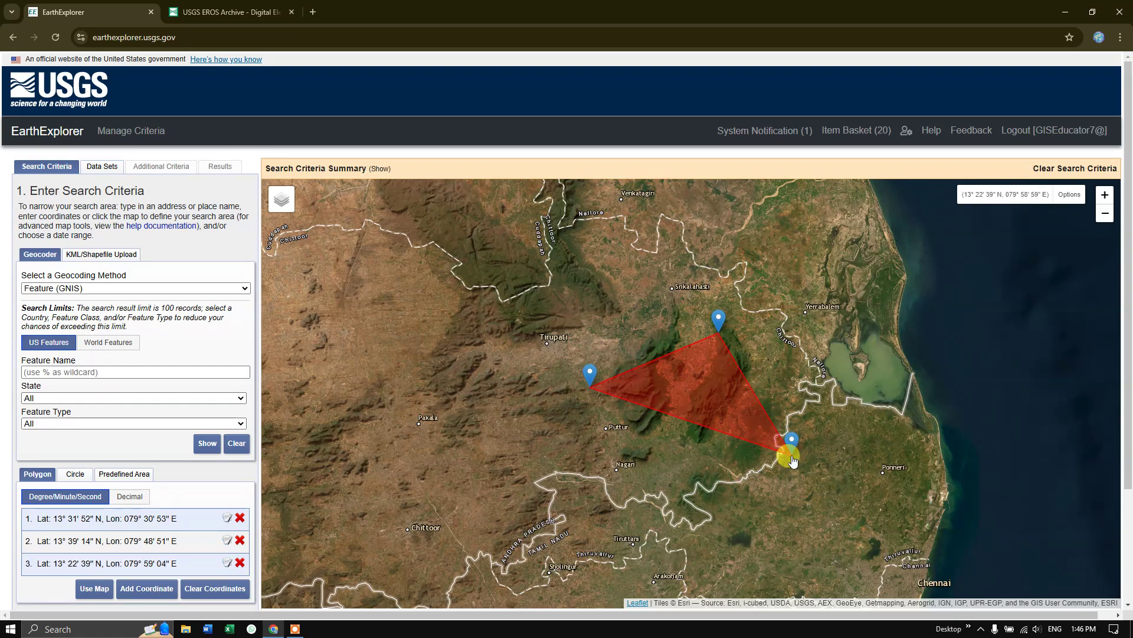
click(659, 520)
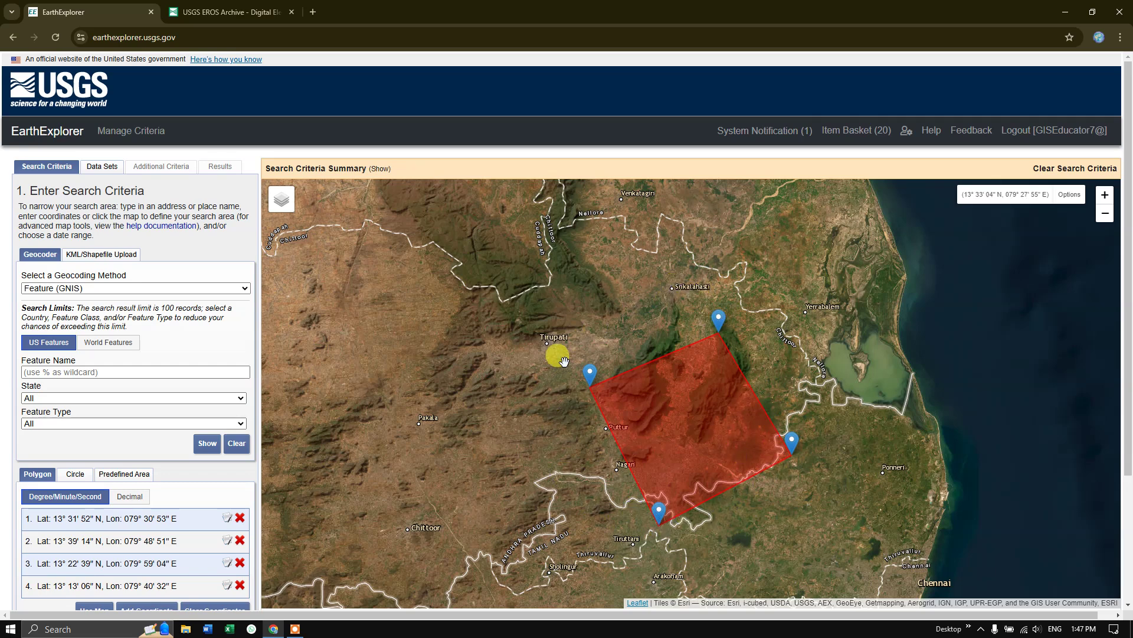
mouse_move(663, 515)
mouse_down()
mouse_move(665, 474)
mouse_move(673, 494)
mouse_move(668, 479)
mouse_move(659, 519)
mouse_up()
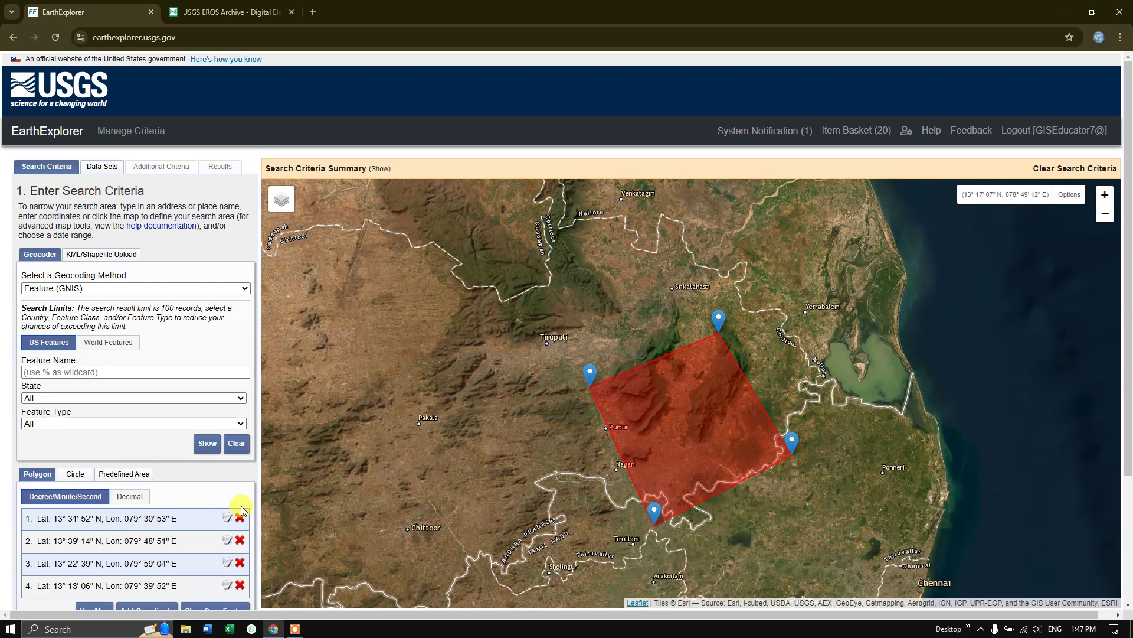
Delete all four polygon coordinates until 'No coordinates selected' shows
click(240, 586)
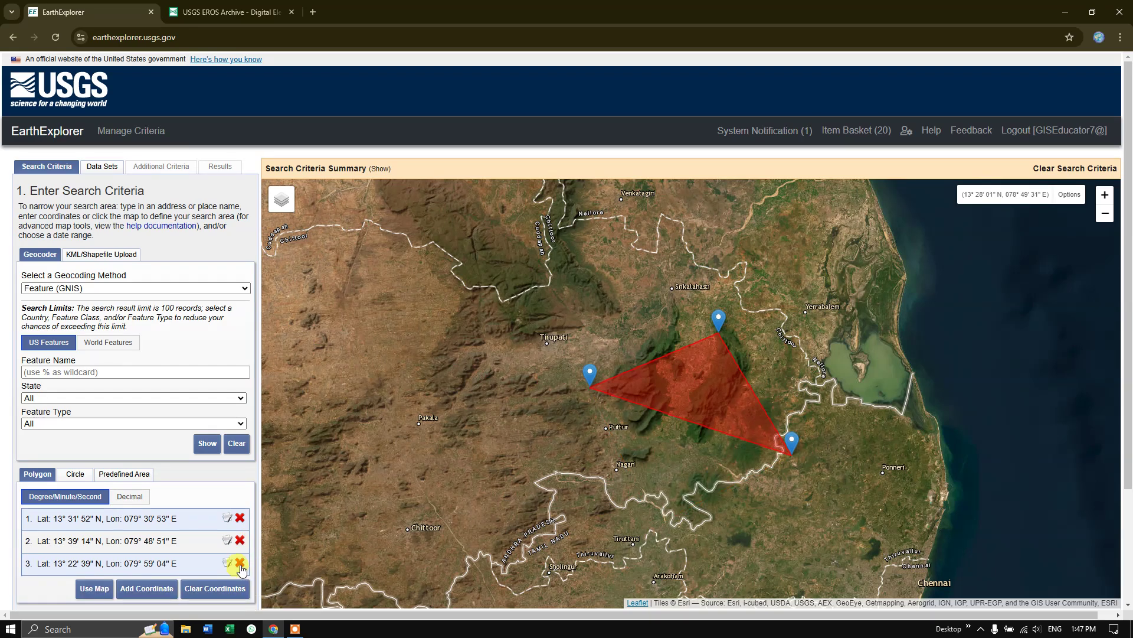
click(240, 564)
click(239, 541)
click(240, 519)
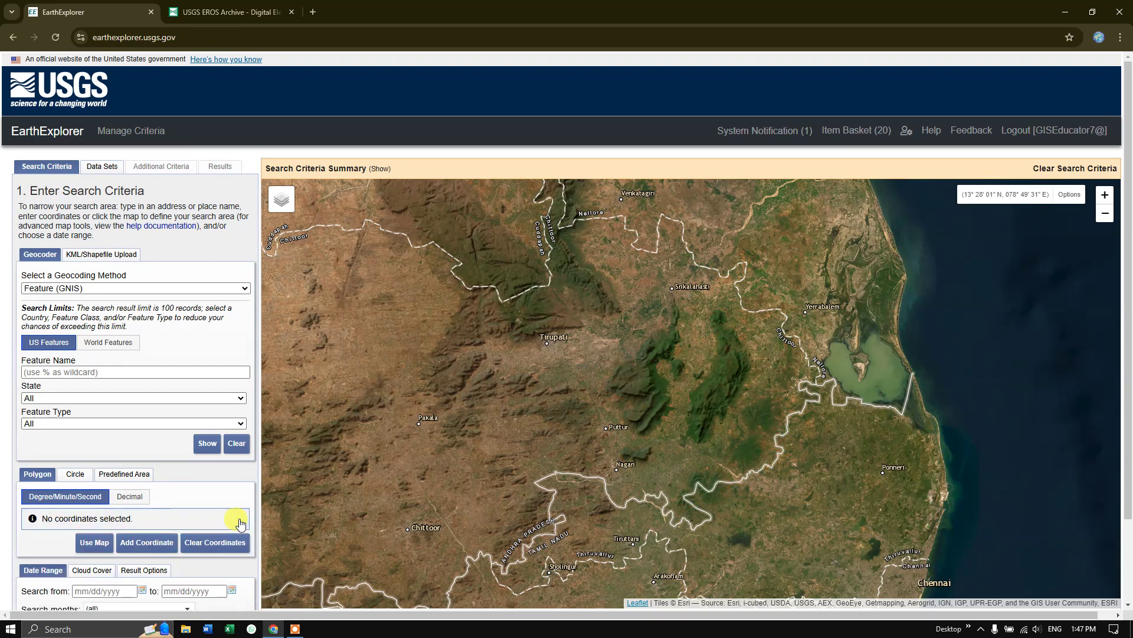
Look up Visakhapatnam in World Features and set its point (17°42' N, 083°18' E) as the area
scroll(627, 305, down, 1)
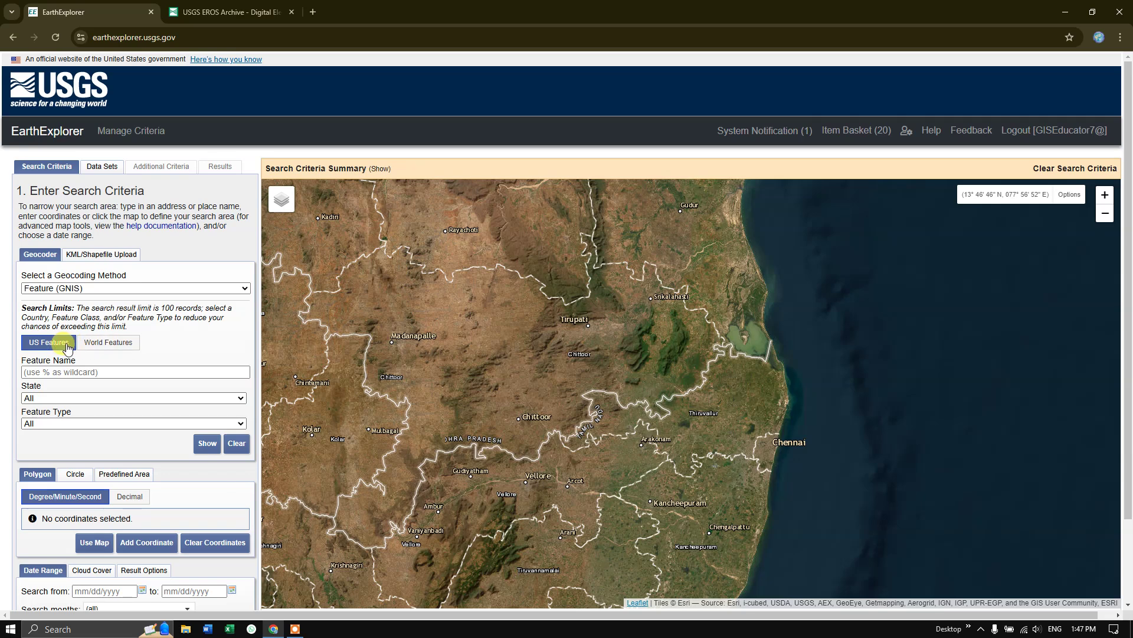
click(102, 343)
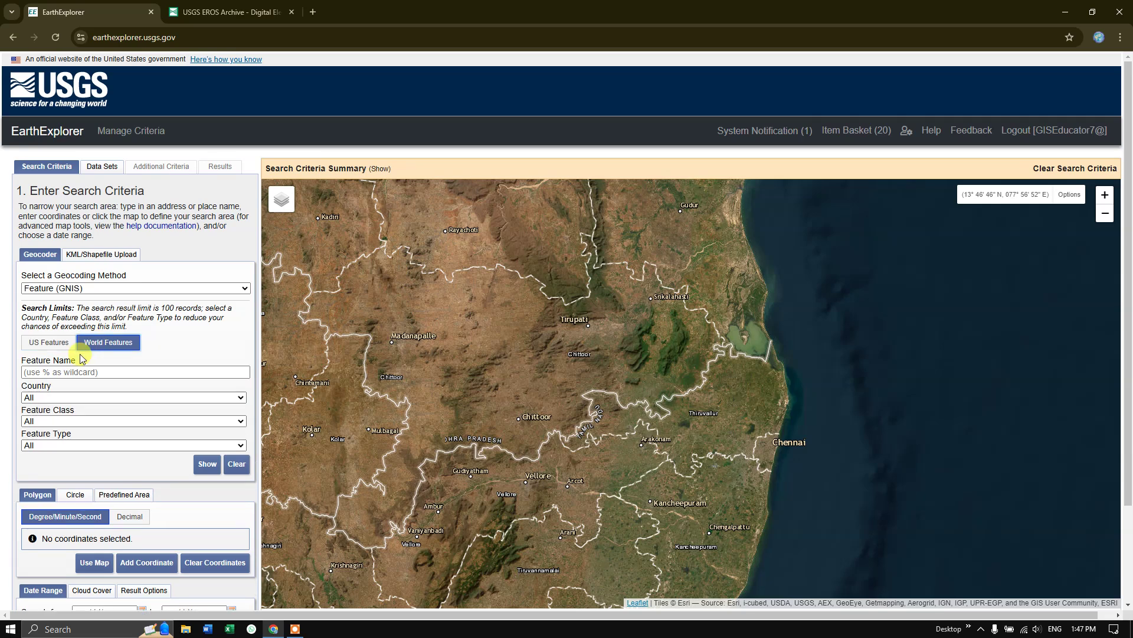
click(69, 371)
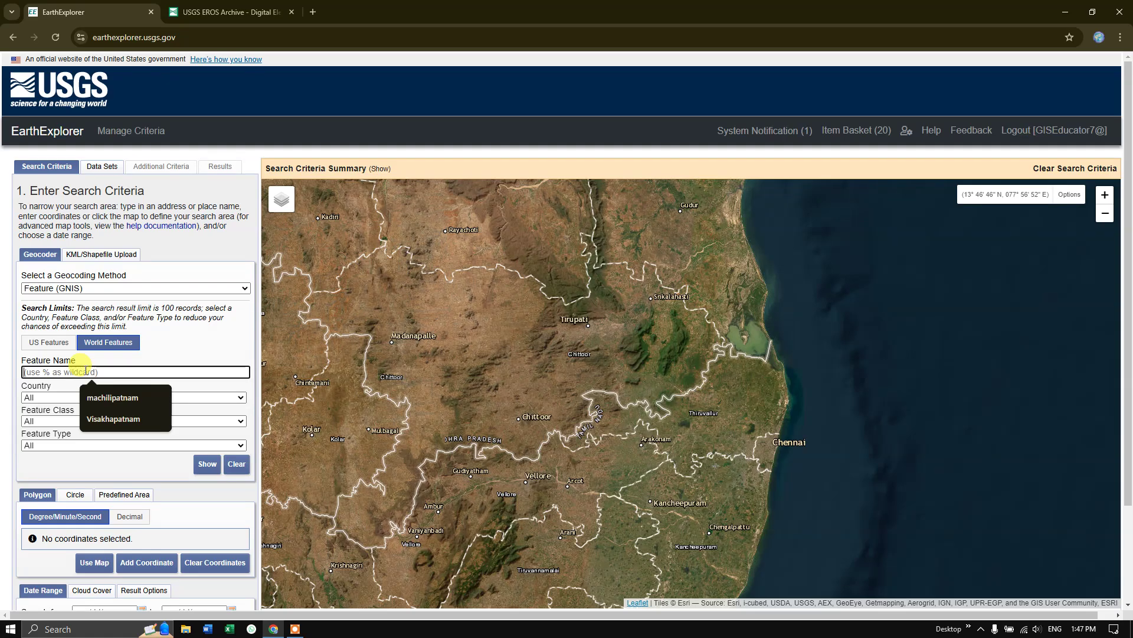
click(110, 418)
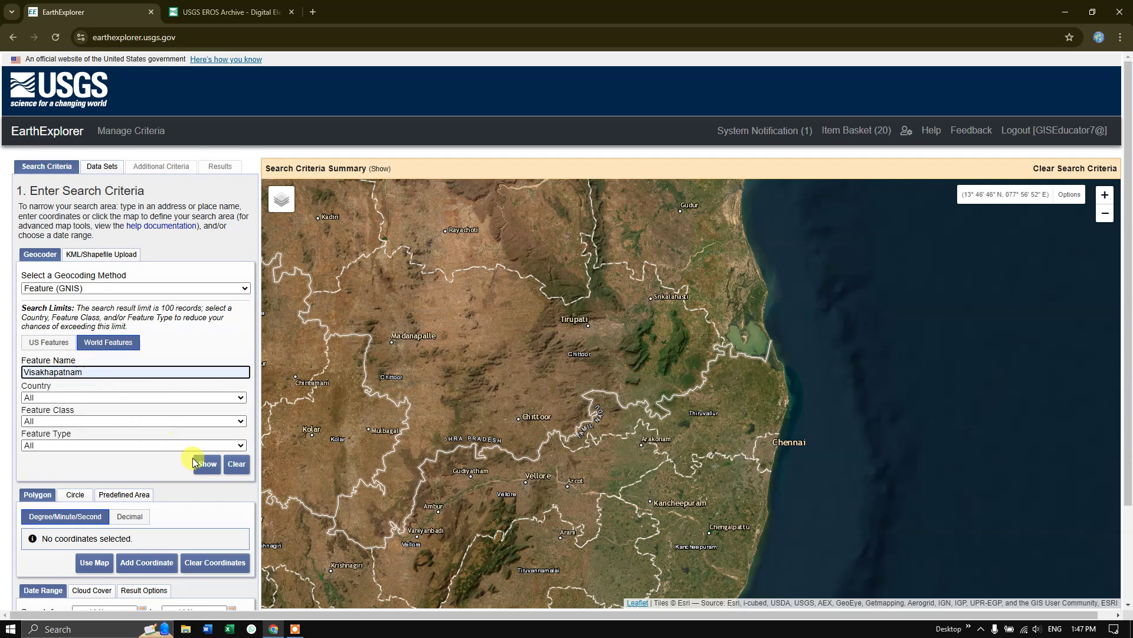
click(205, 465)
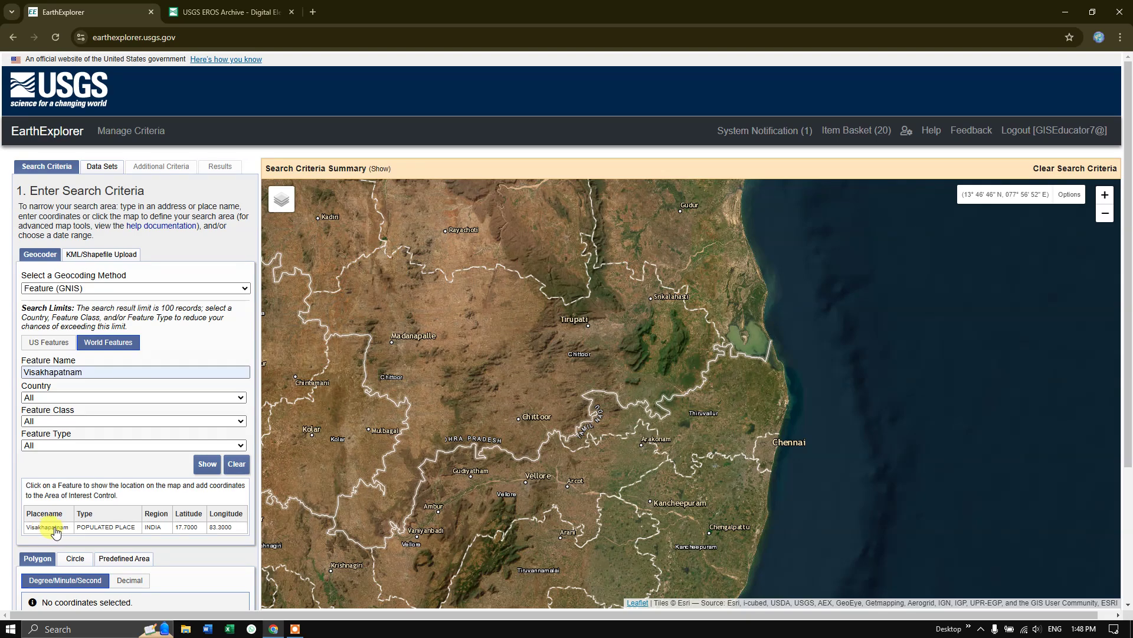
click(54, 526)
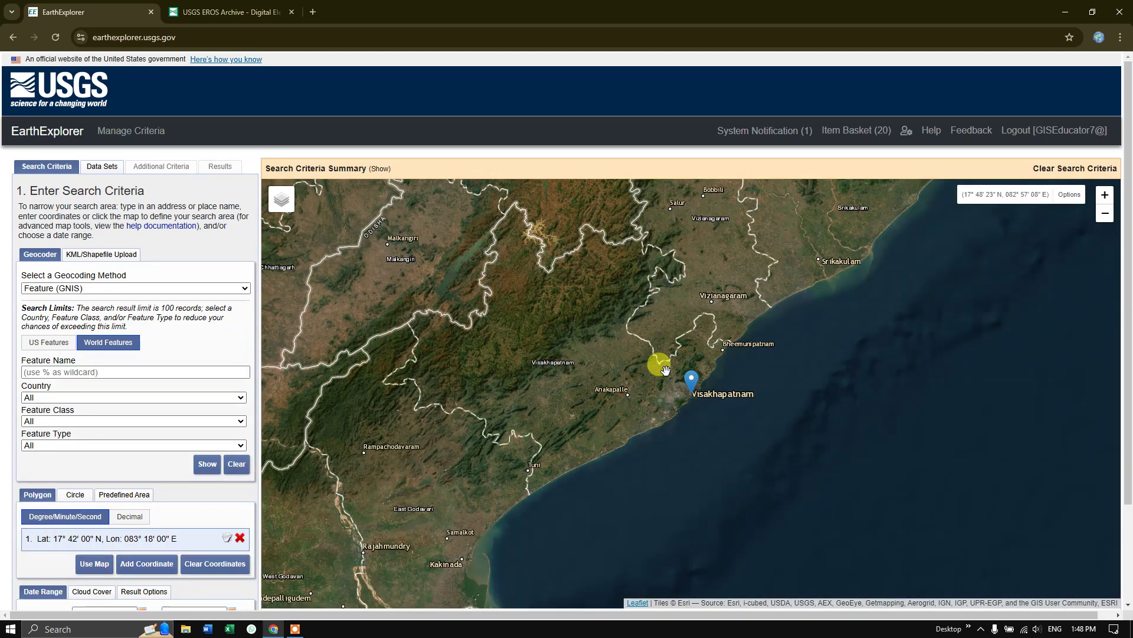
scroll(710, 381, up, 3)
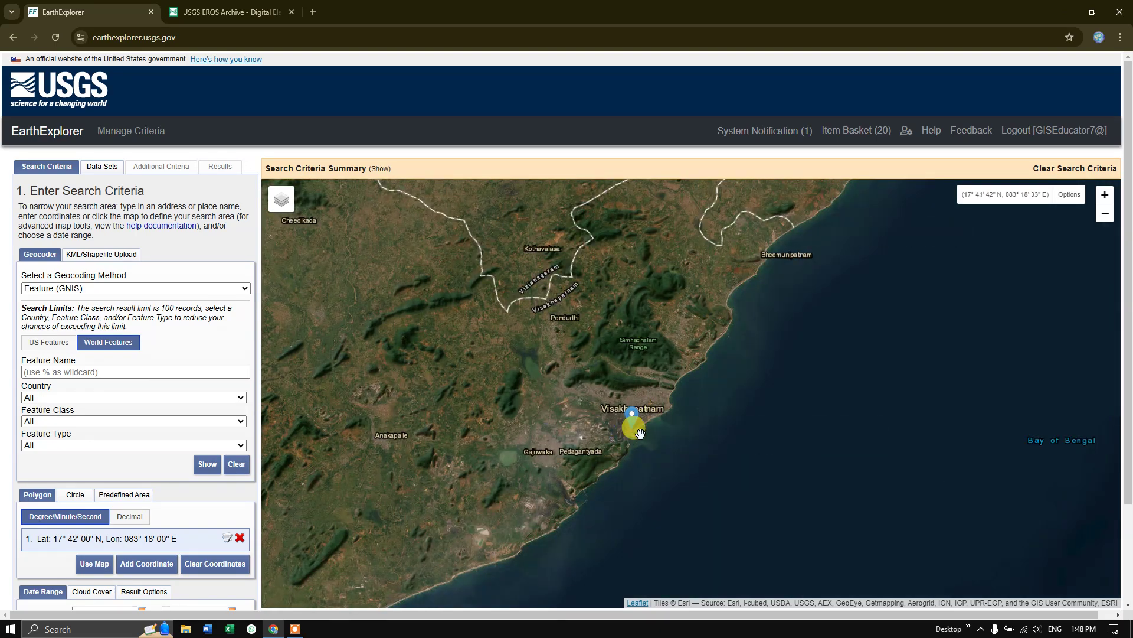
scroll(625, 345, up, 1)
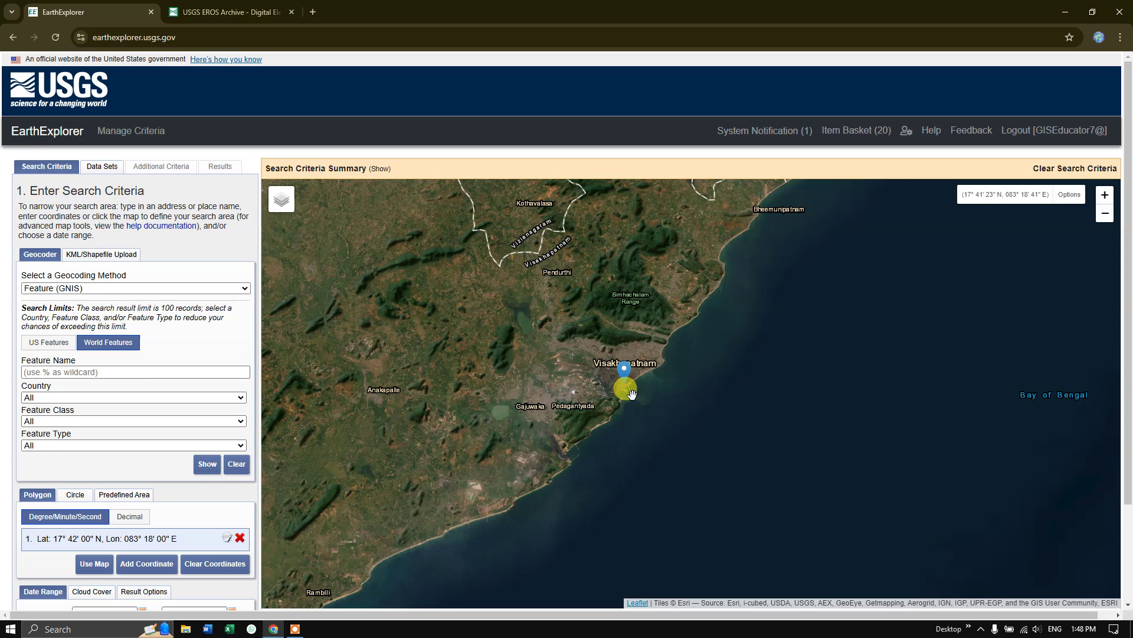
Tick SRTM 1 Arc-Second Global under Digital Elevation > SRTM in the data sets
click(101, 168)
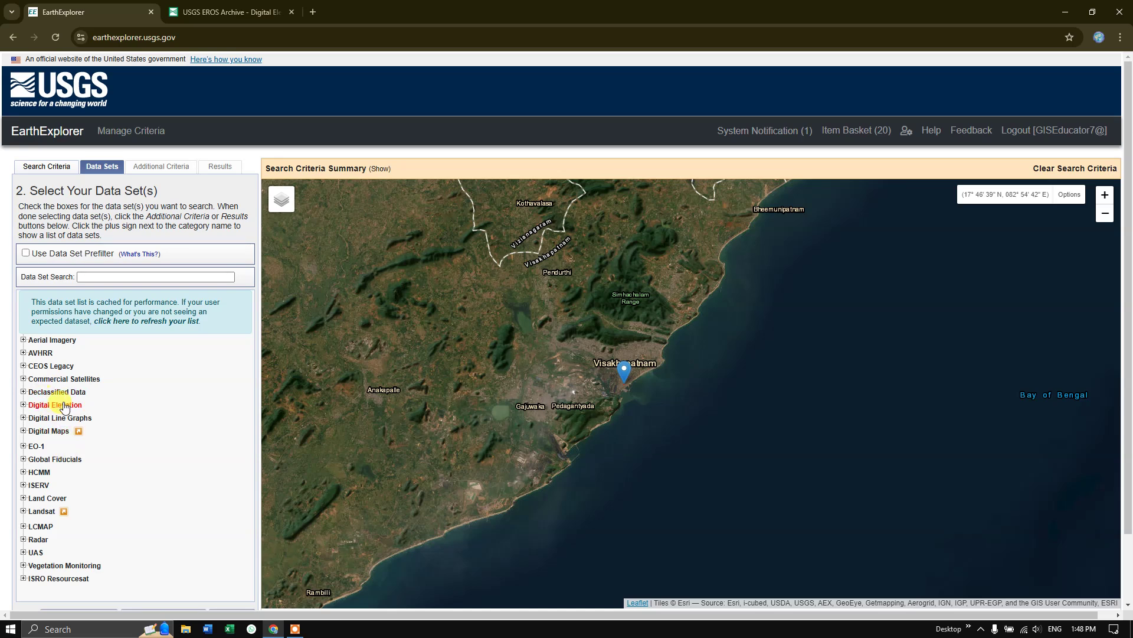
click(23, 406)
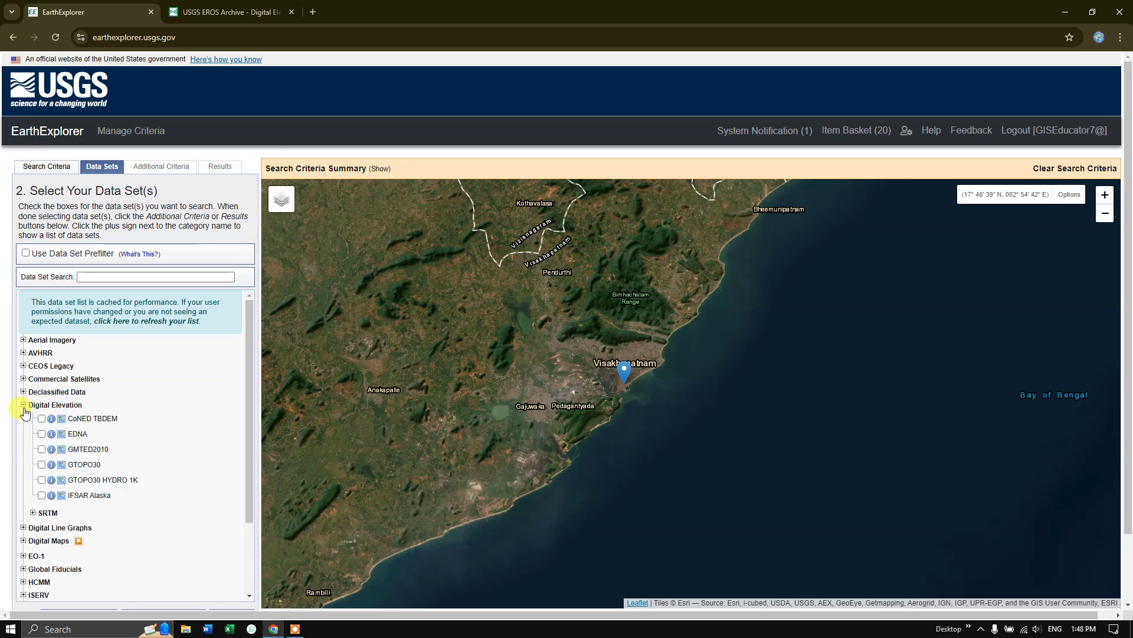
click(33, 513)
scroll(65, 484, down, 1)
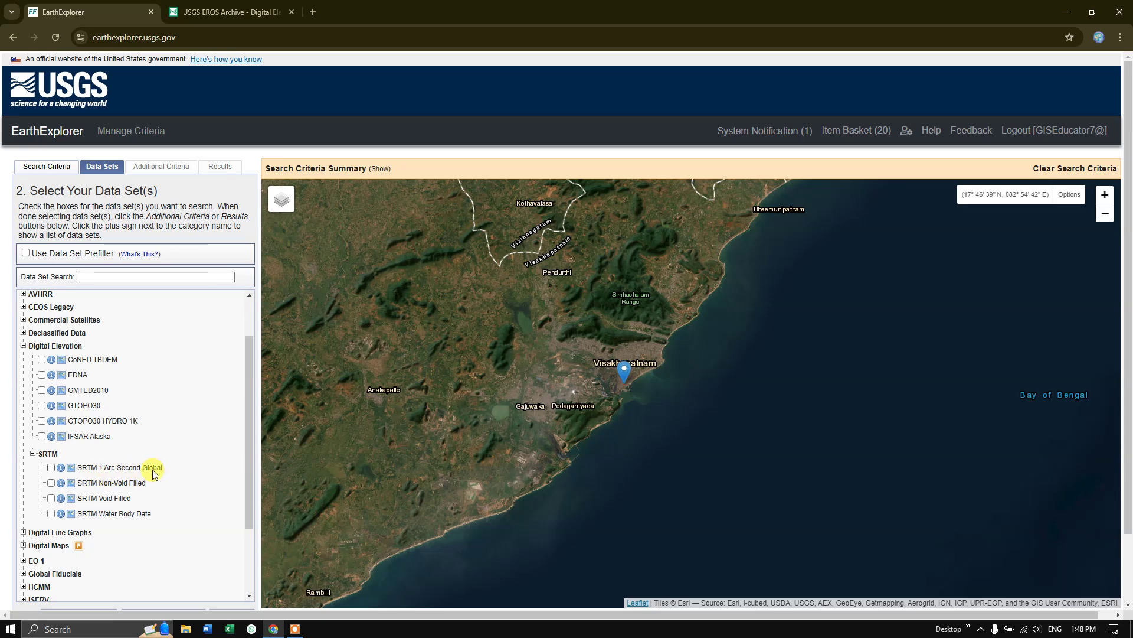
click(50, 468)
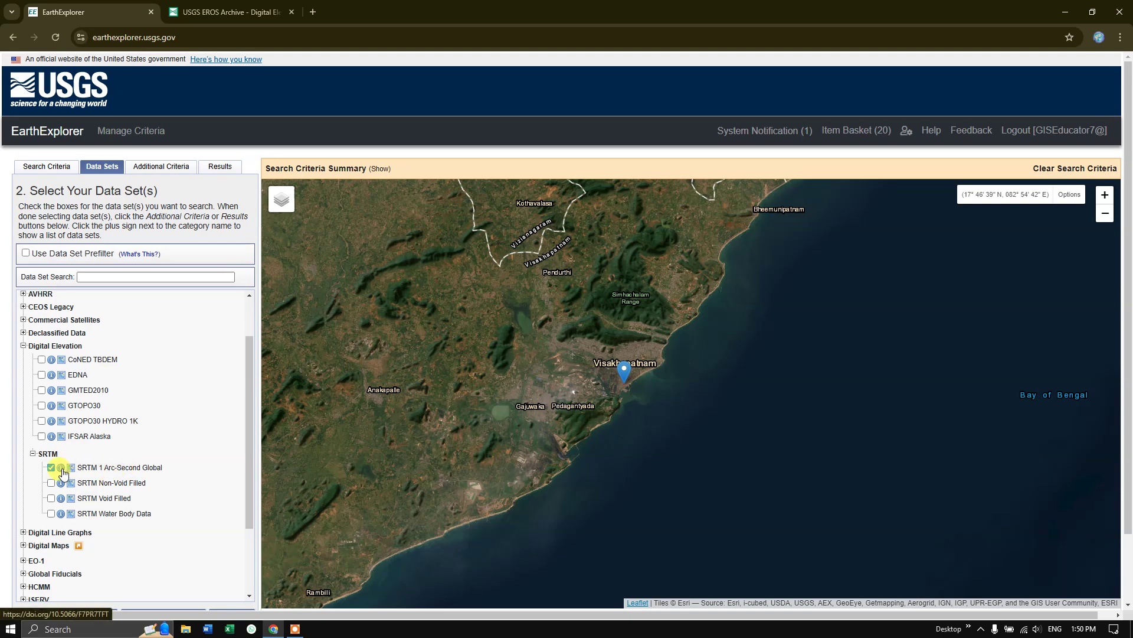
click(230, 12)
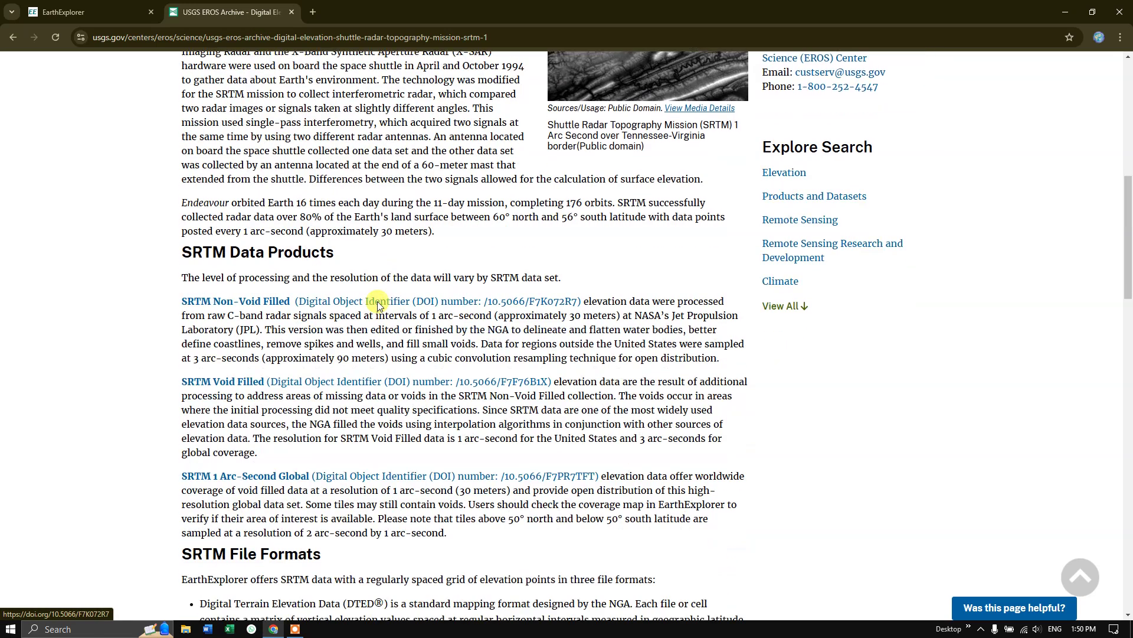
scroll(209, 310, down, 1)
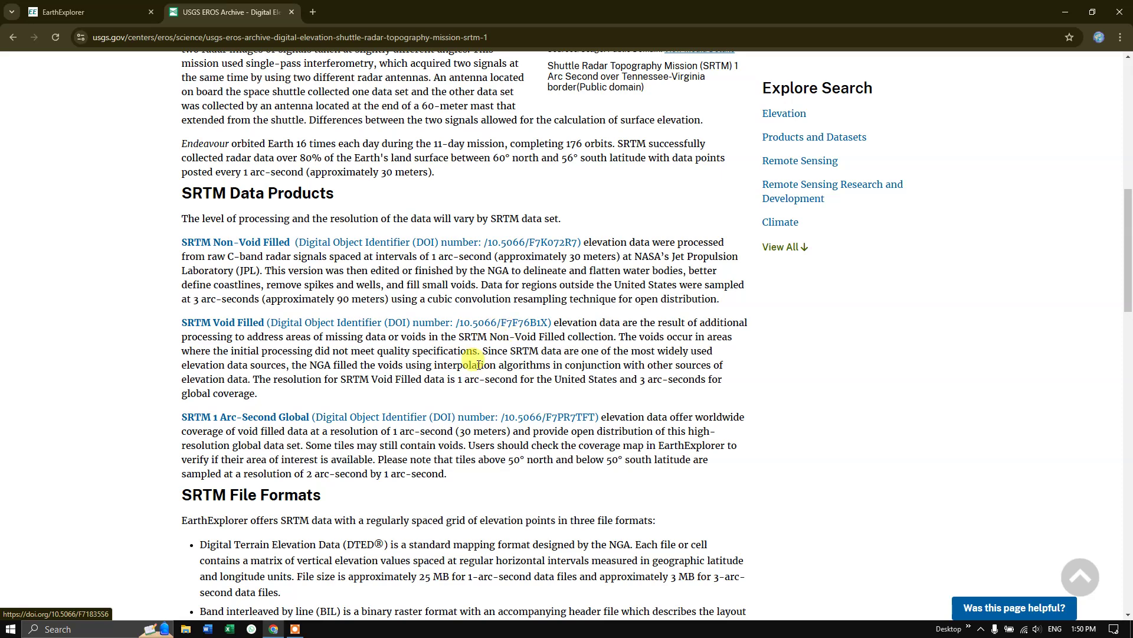
scroll(549, 399, down, 1)
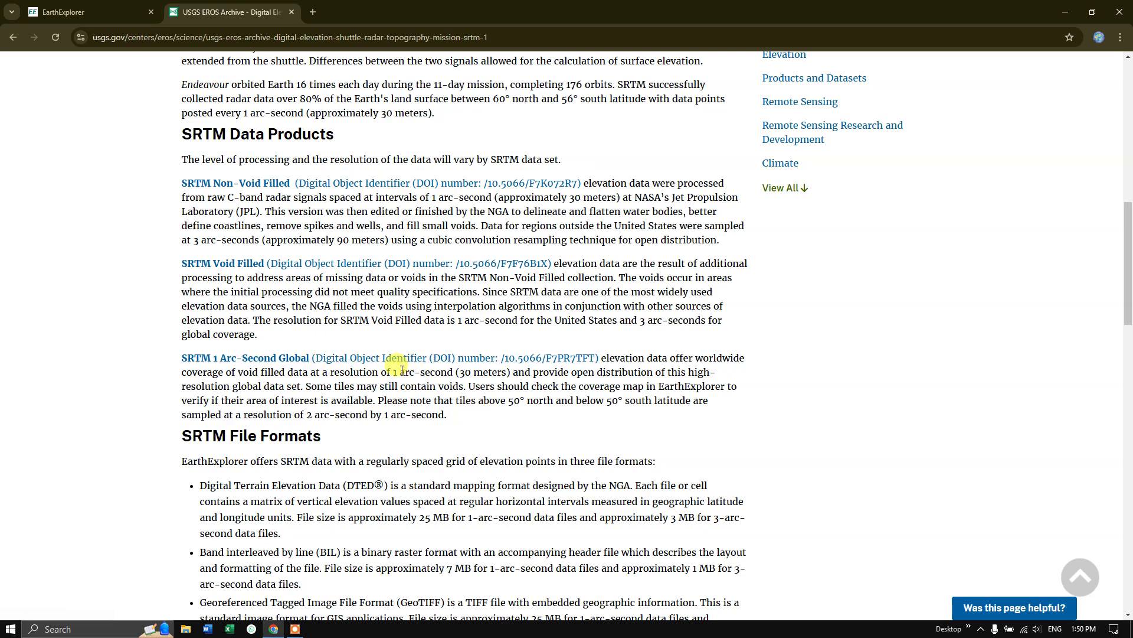
drag(464, 372, 506, 373)
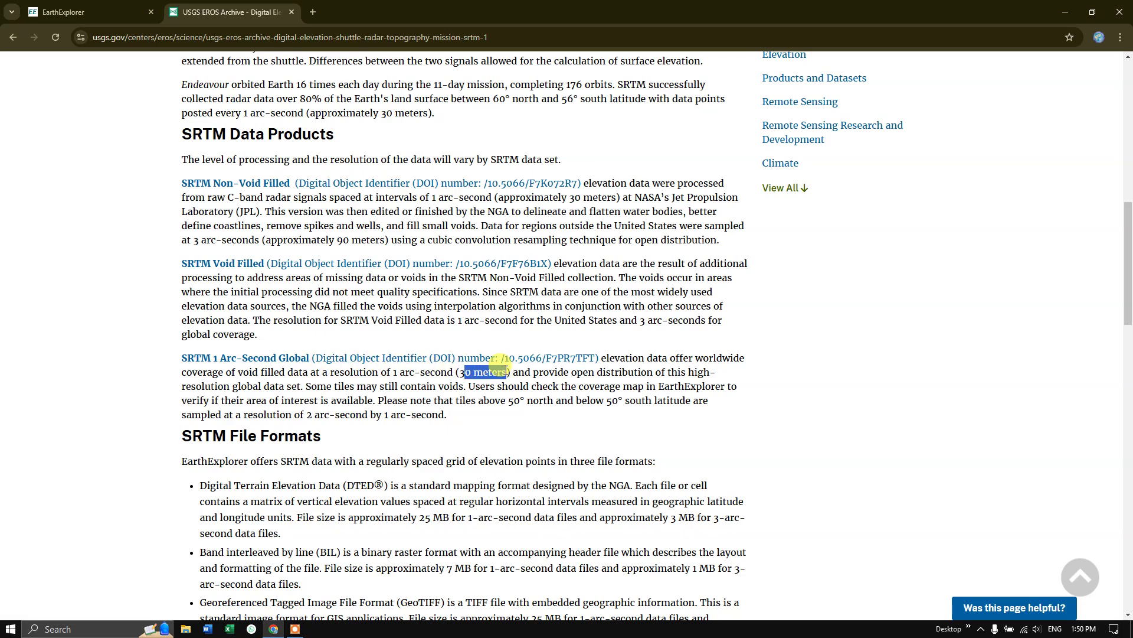
click(487, 420)
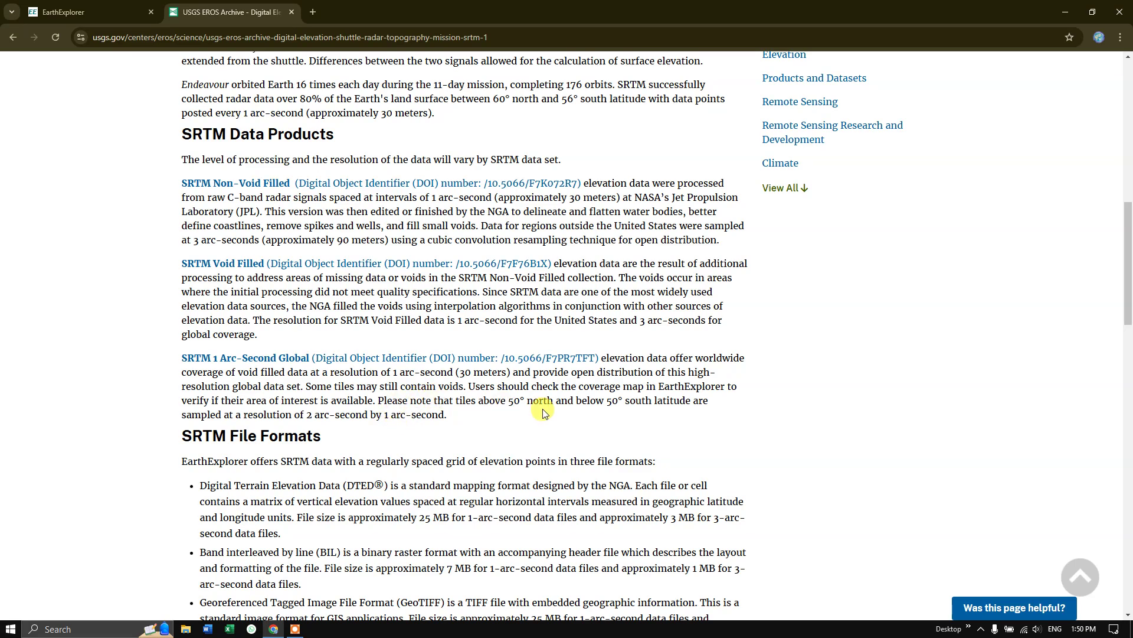
drag(480, 404, 623, 404)
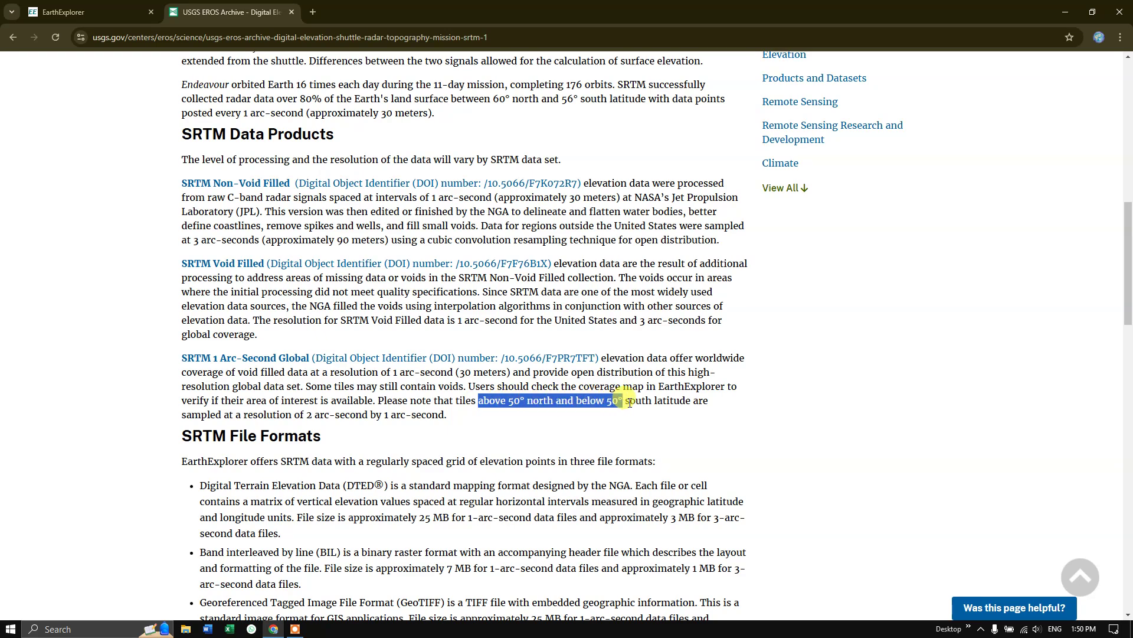
click(88, 12)
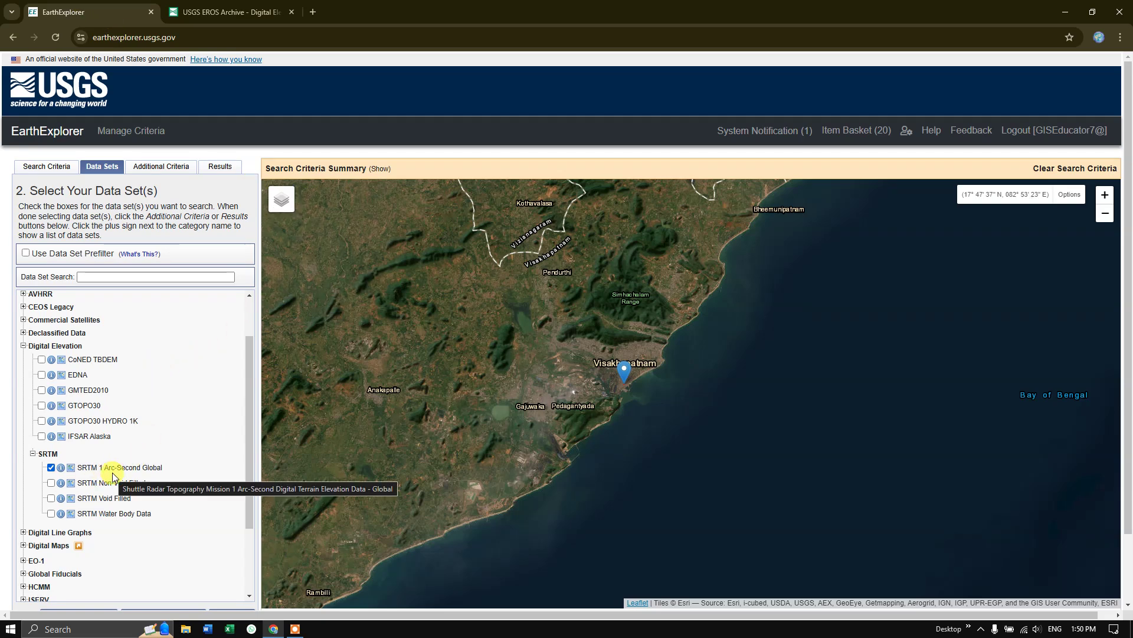
Show the SRTM1N17E083V3 result's footprint and browse overlay over Visakhapatnam
click(225, 170)
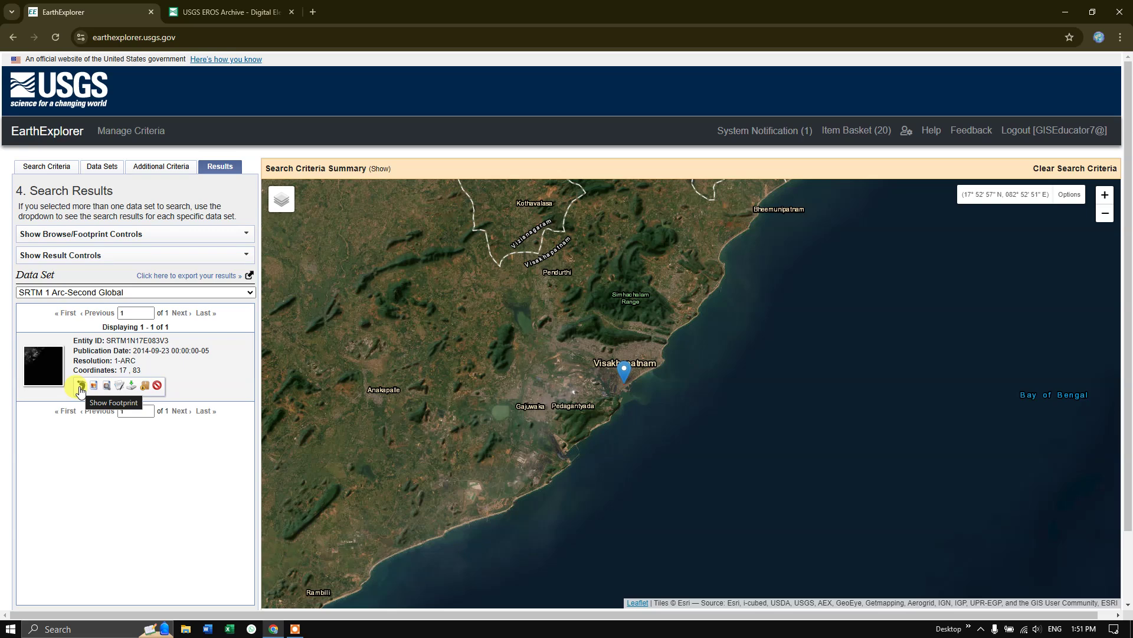
click(80, 387)
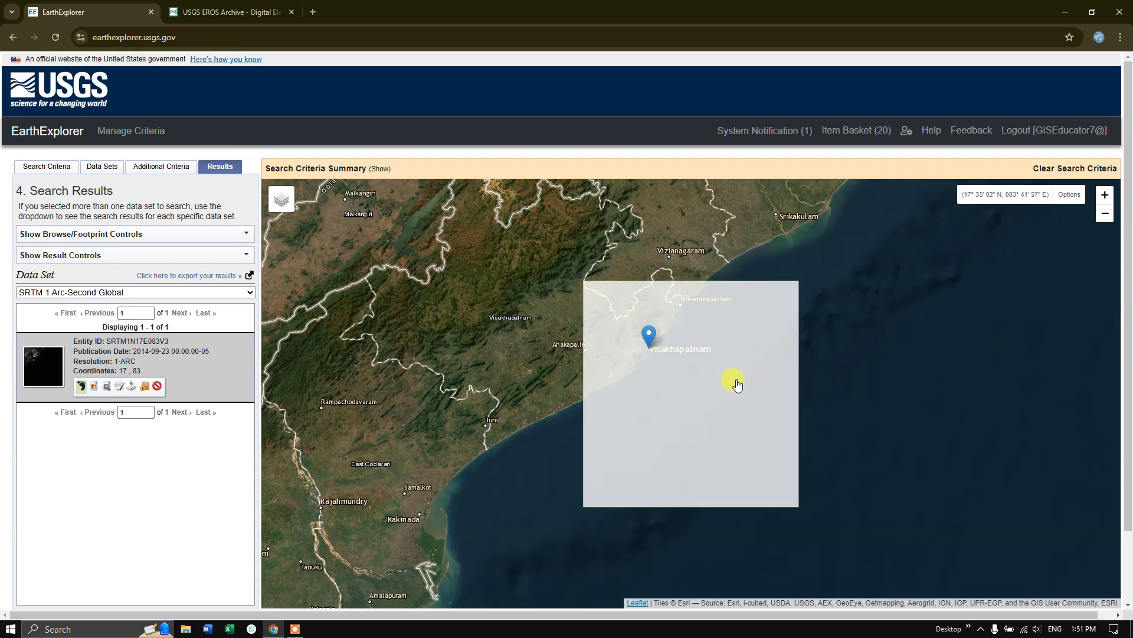
click(94, 387)
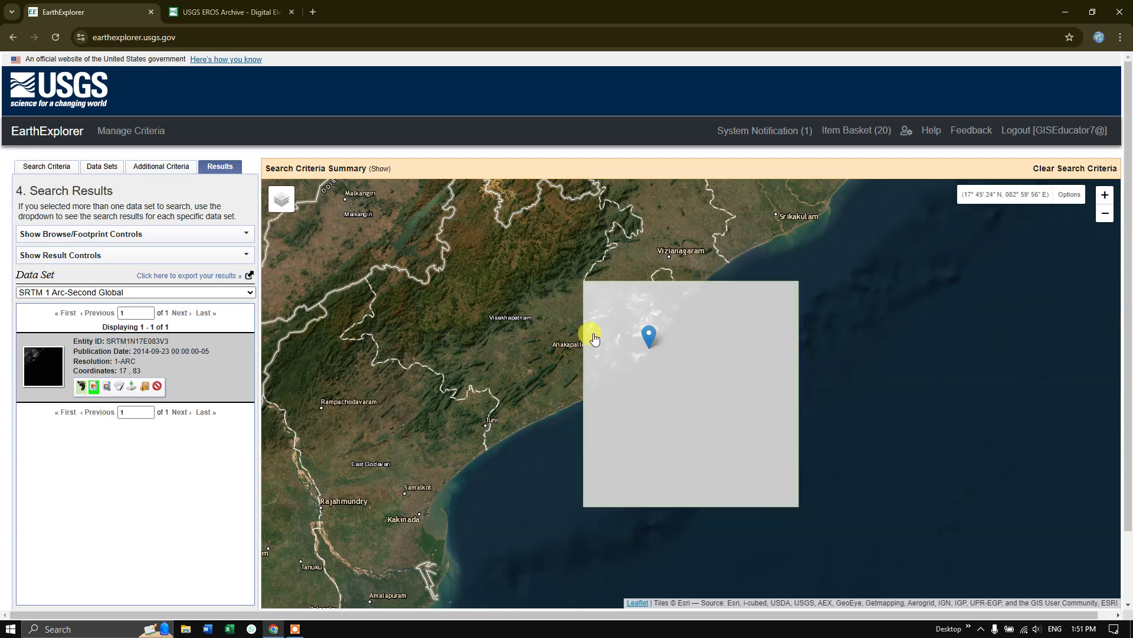
click(82, 390)
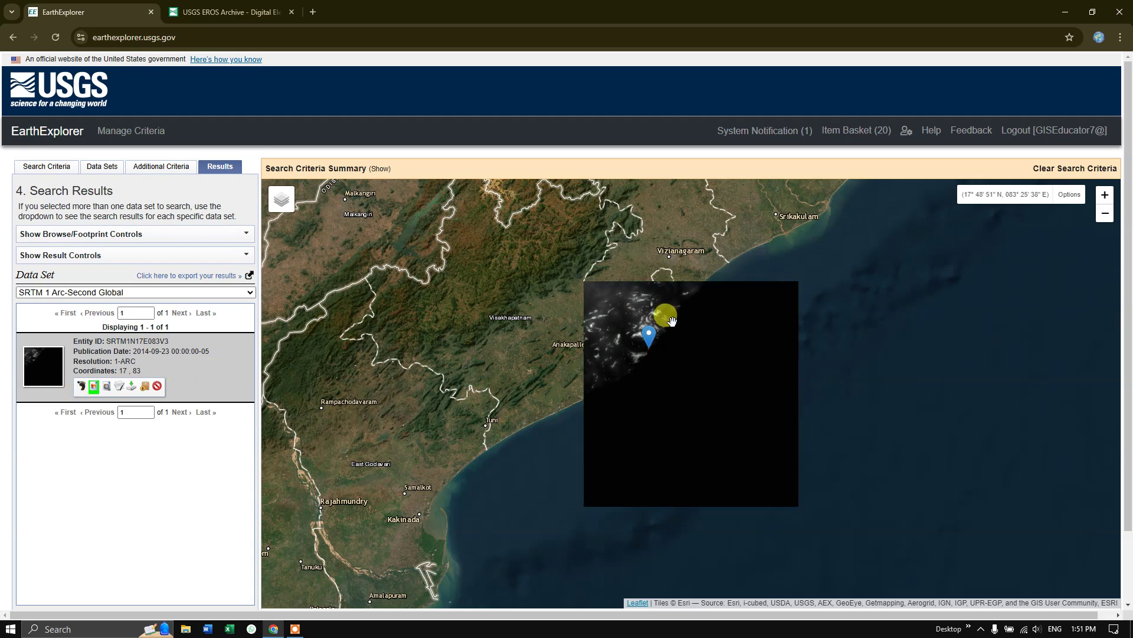
scroll(672, 321, up, 1)
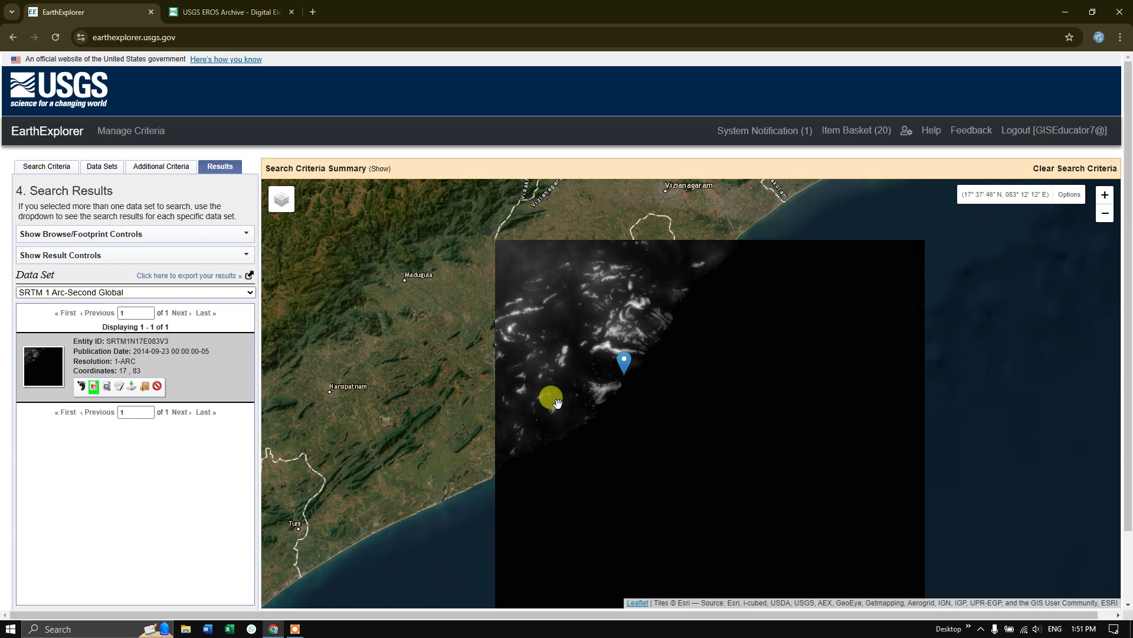
Download the SRTM tile in GeoTIFF 1 Arc-second format
click(131, 388)
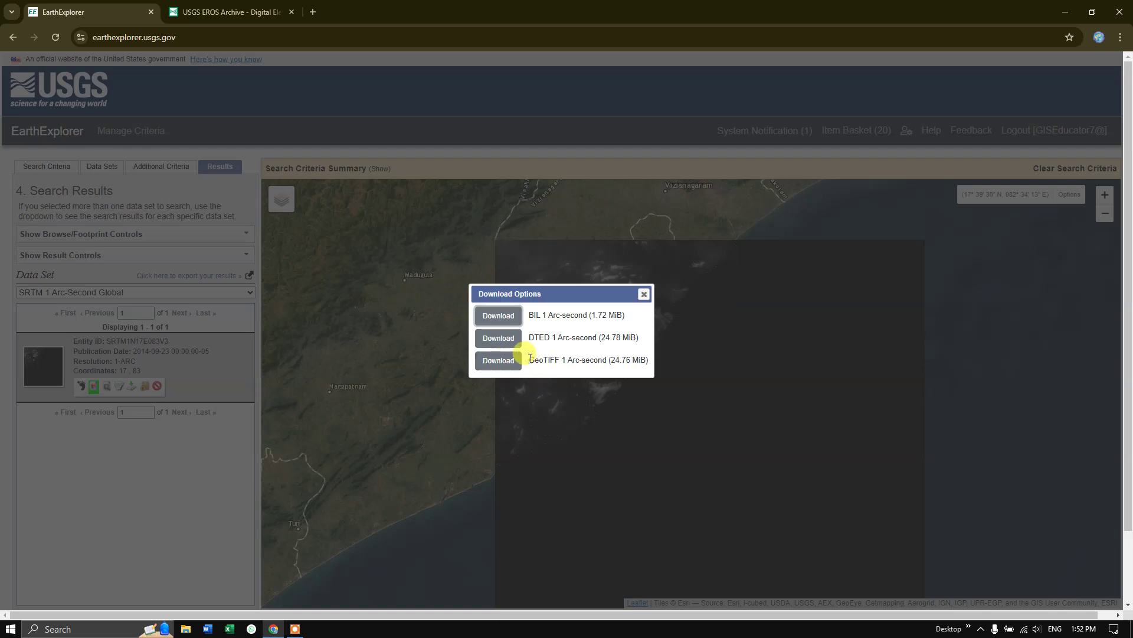
drag(530, 358, 566, 360)
click(499, 368)
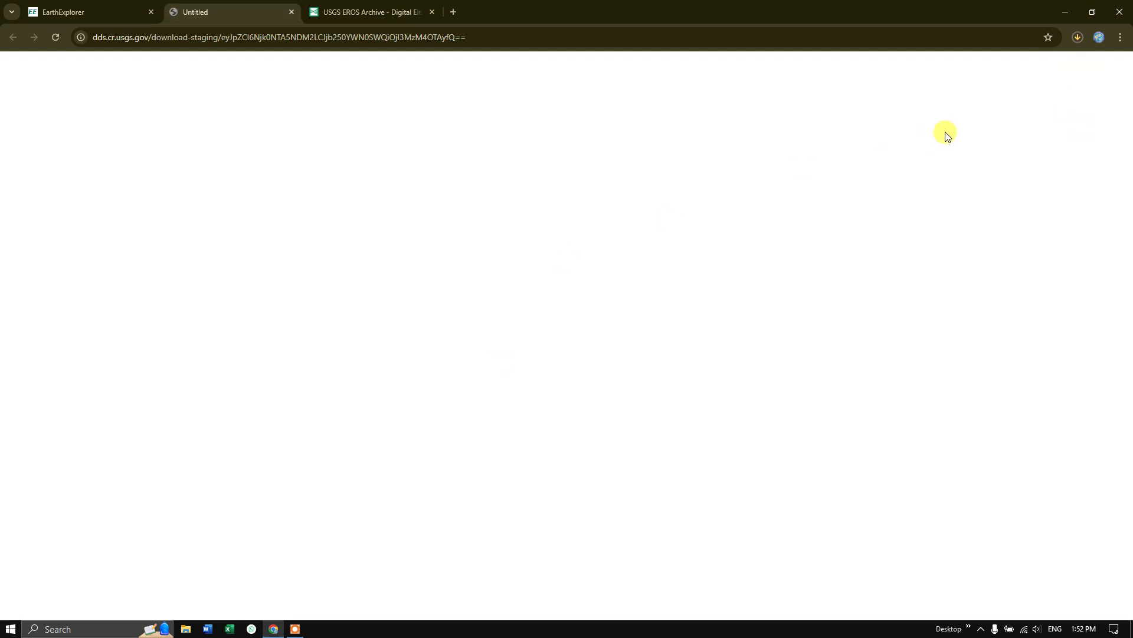
Cancel the duplicate download and show n17_e083_1arc_v3.tif in its Downloads folder
click(1080, 38)
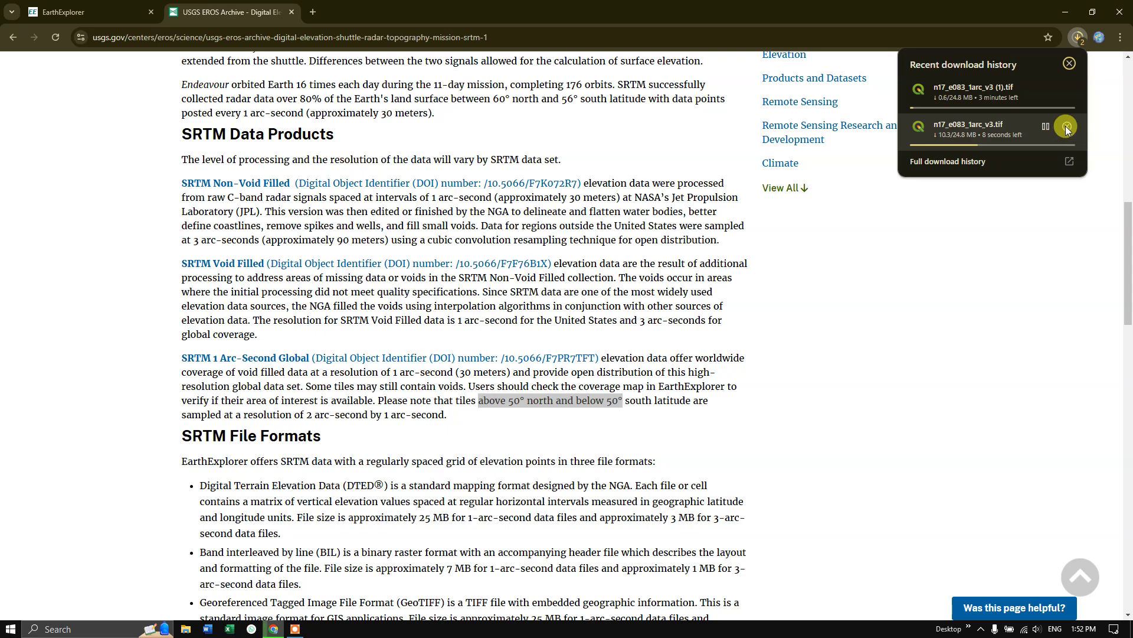
click(1064, 95)
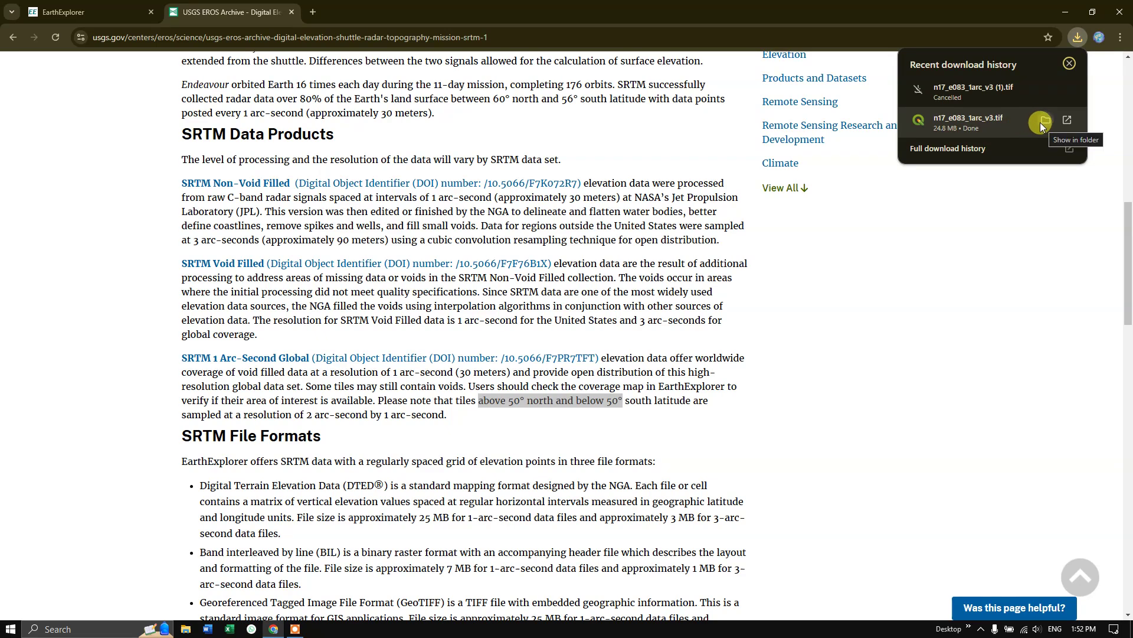
click(1042, 124)
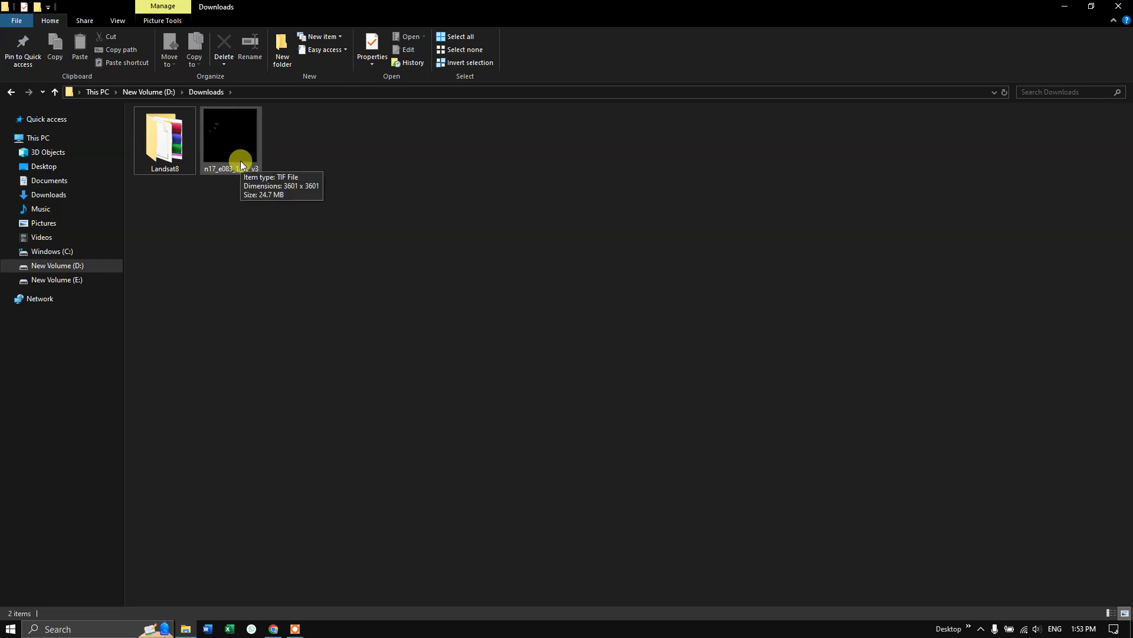
key(super)
Launch ArcMap and add n17_e083_1arc_v3.tif from D:\Downloads as a map layer
text(arc)
click(160, 339)
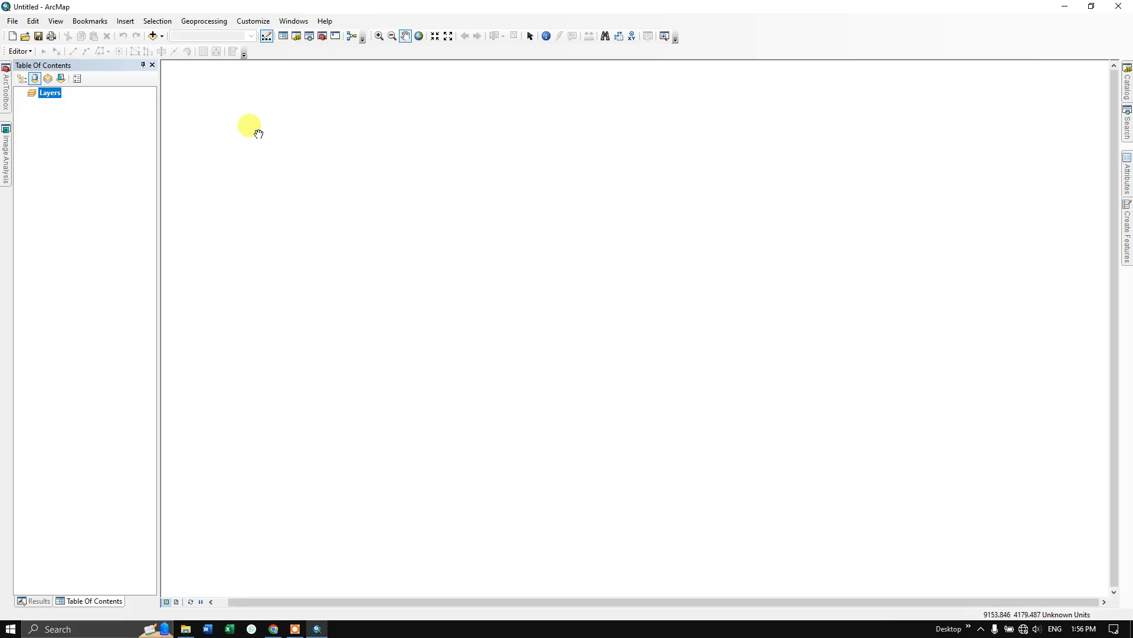
click(164, 38)
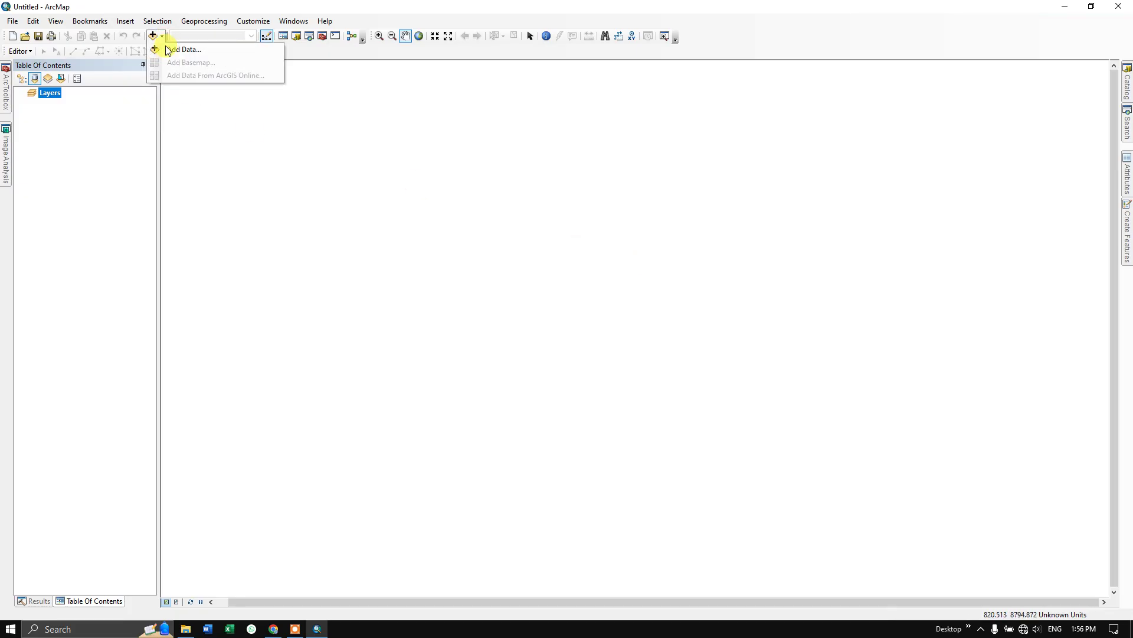
click(167, 48)
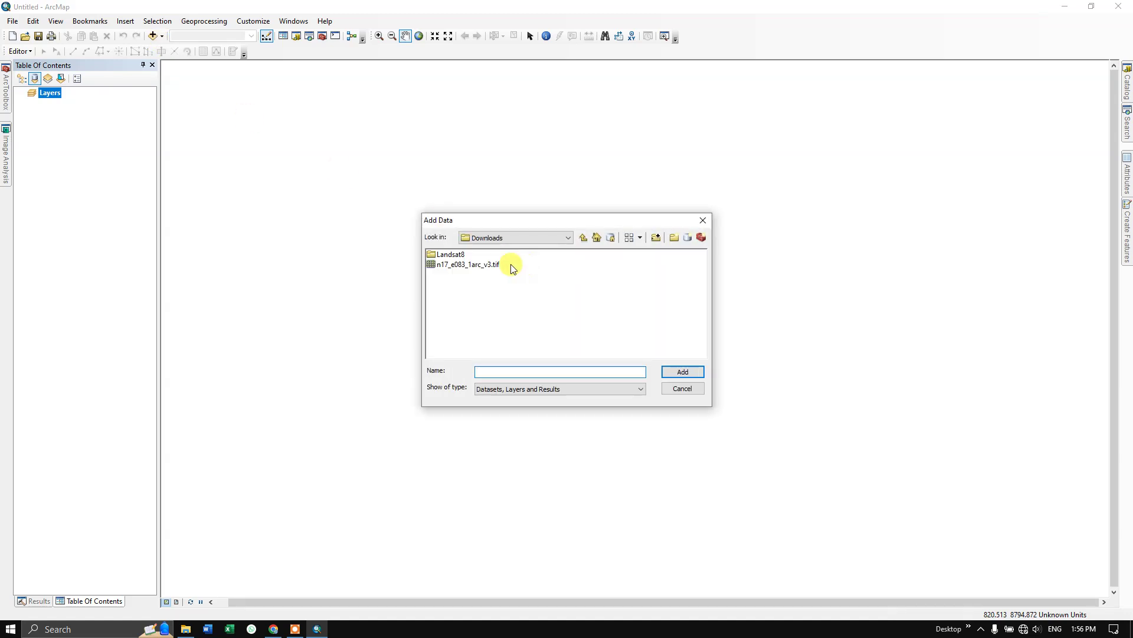
click(456, 263)
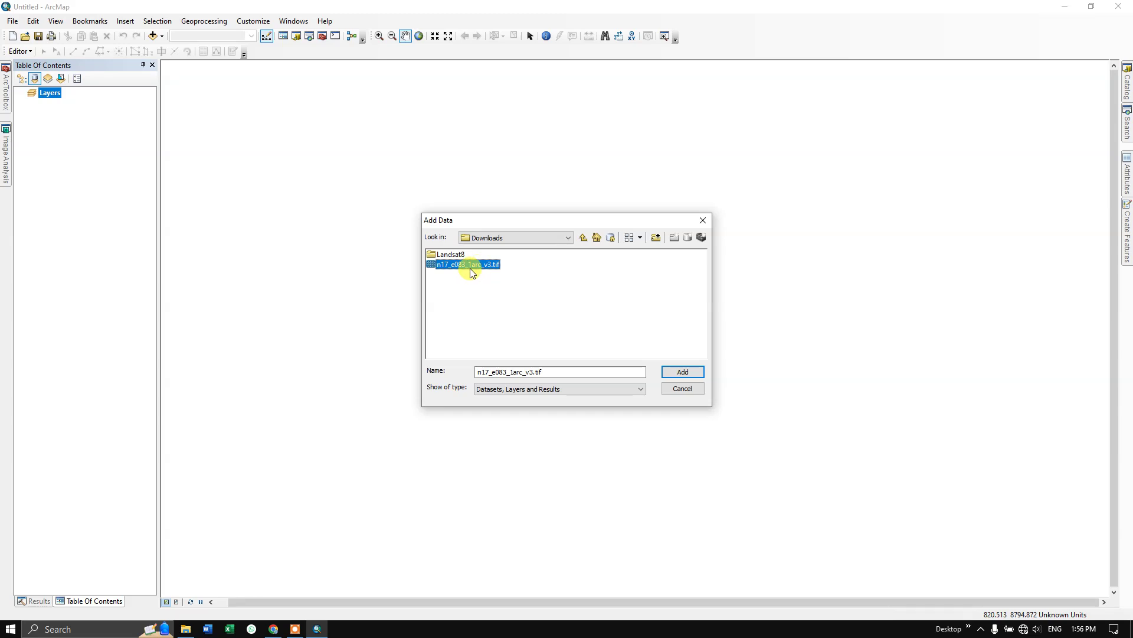
click(683, 372)
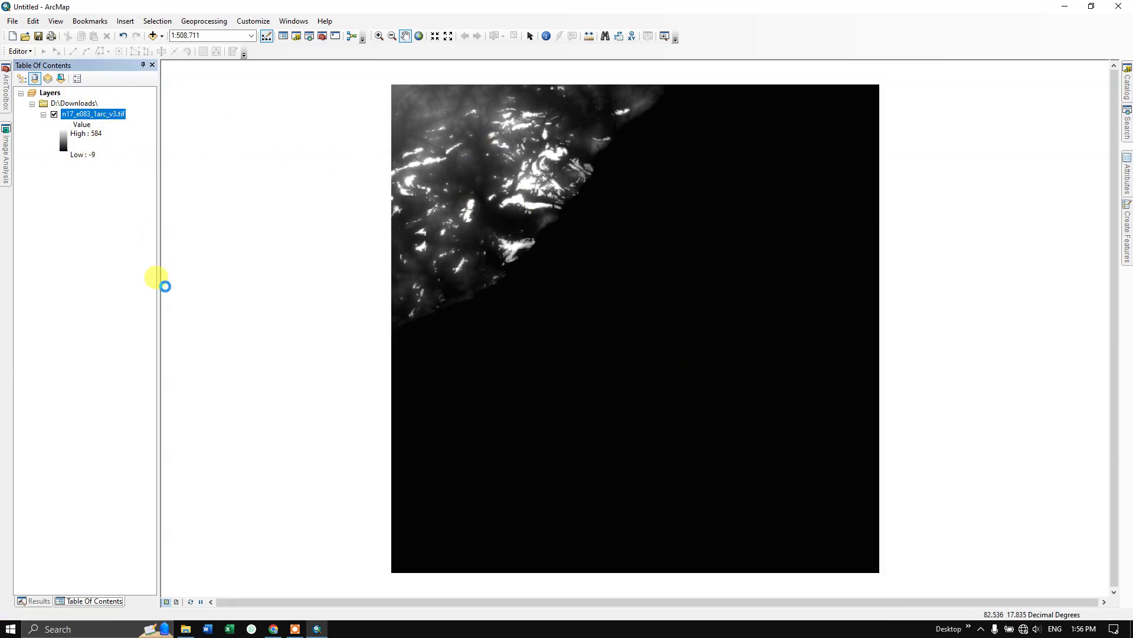
Apply a green-to-brown stretched colour ramp to the n17_e083_1arc_v3.tif layer's symbology
key(shift+F10)
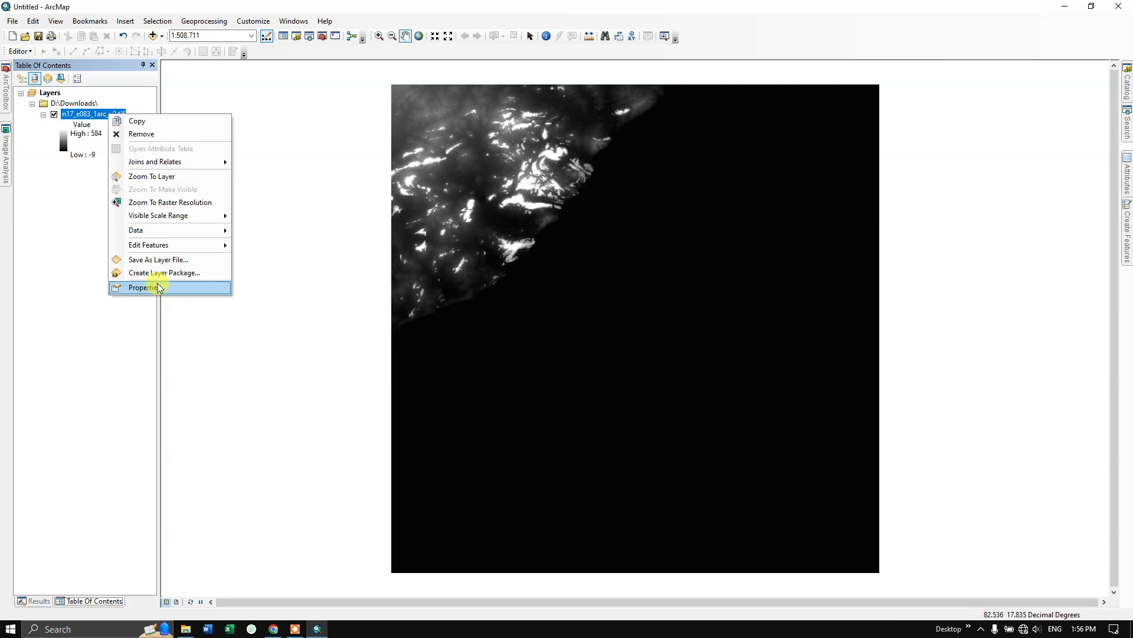
click(158, 288)
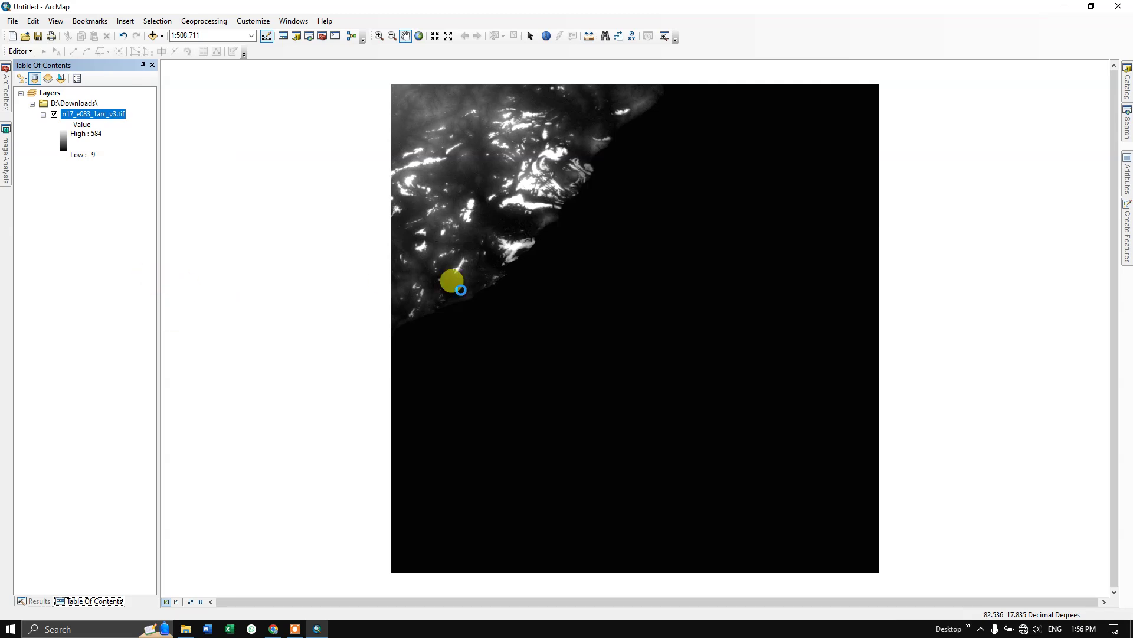
click(550, 191)
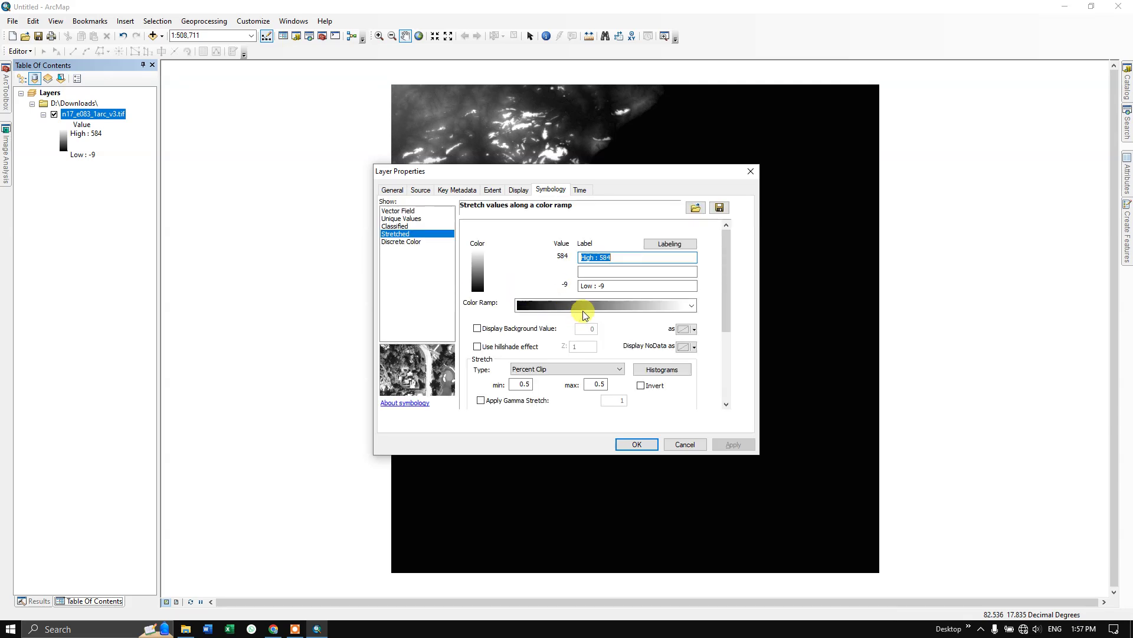
click(585, 305)
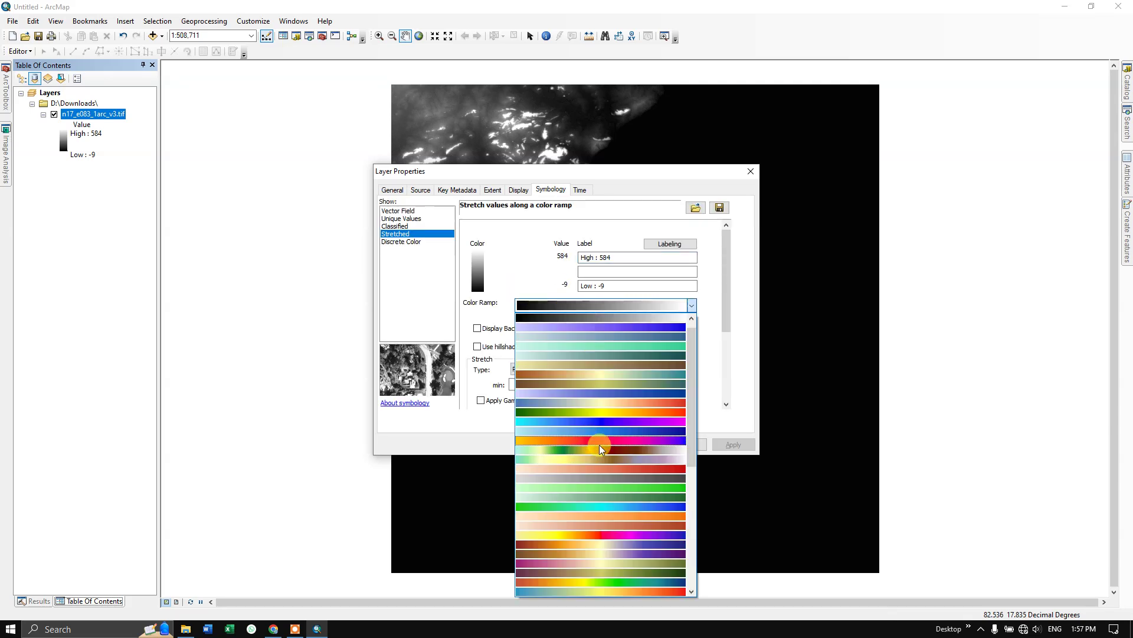
click(597, 450)
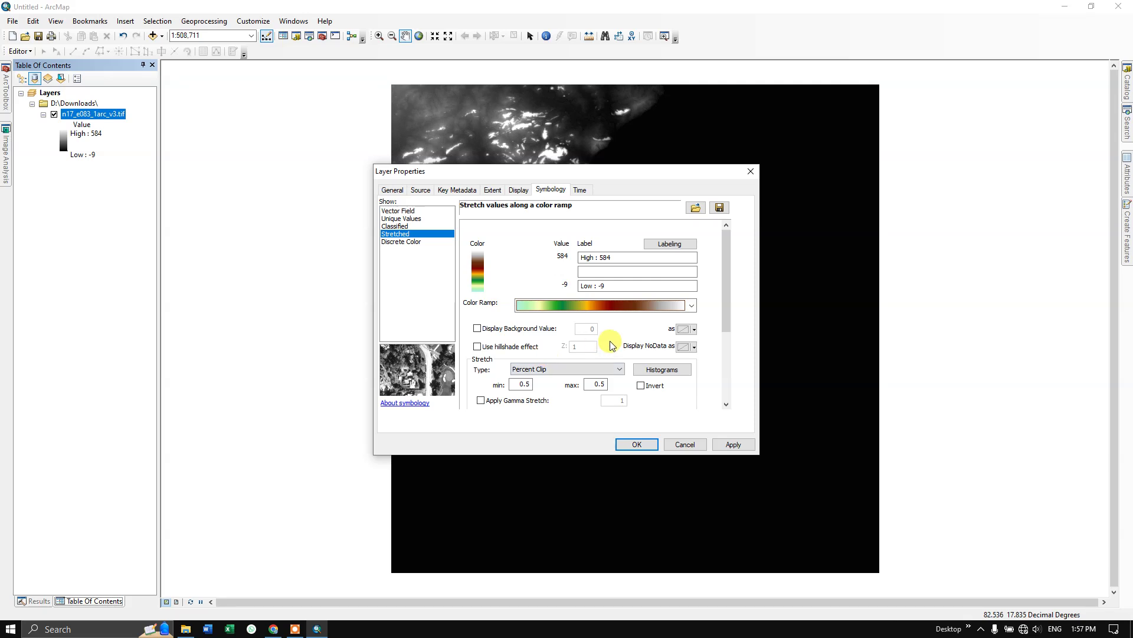
click(692, 305)
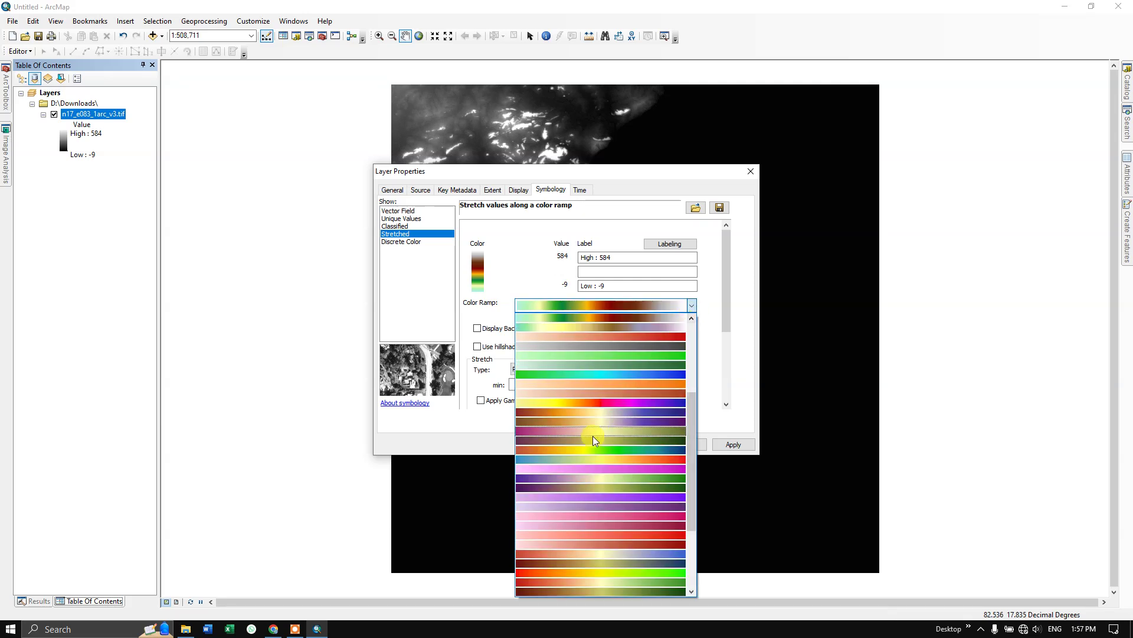
scroll(592, 437, down, 1)
scroll(593, 437, down, 3)
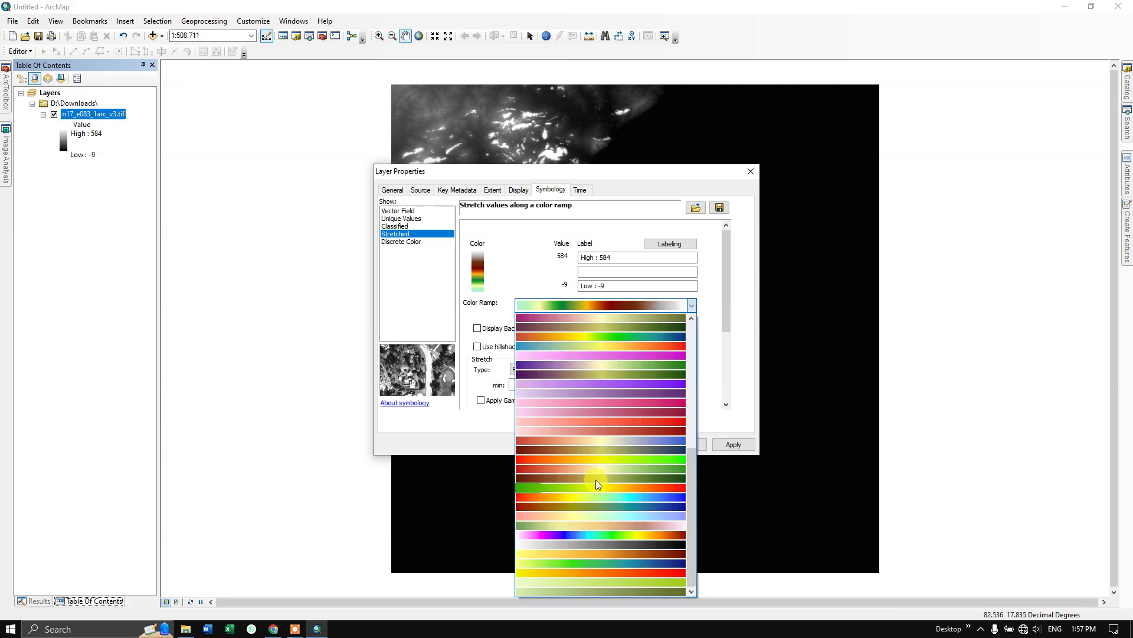
scroll(594, 475, up, 7)
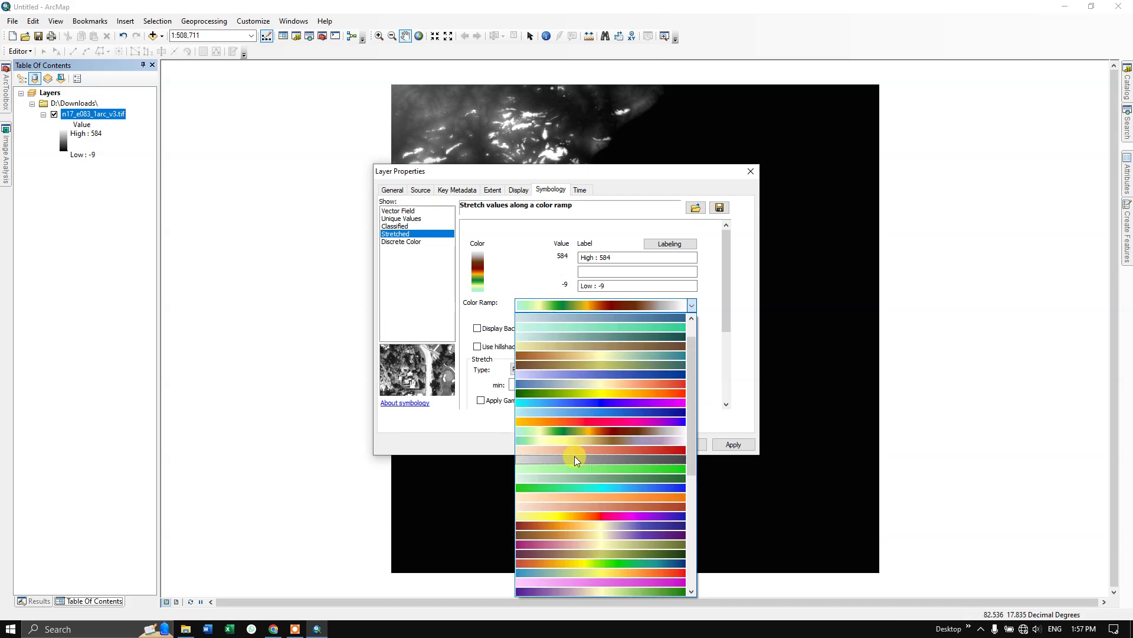
click(589, 430)
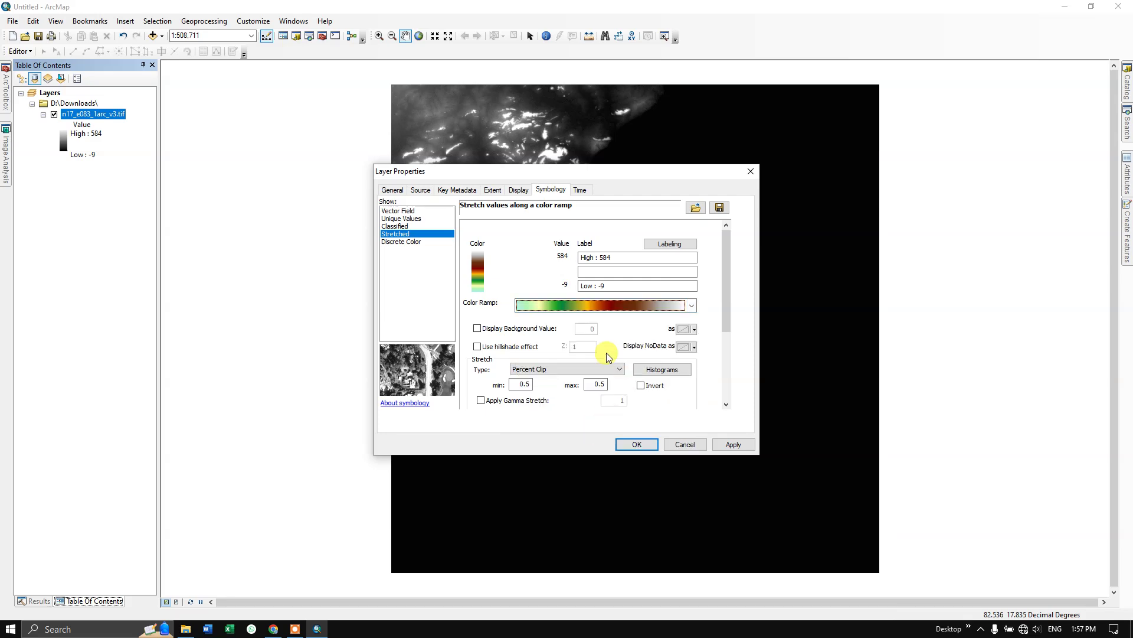
click(728, 443)
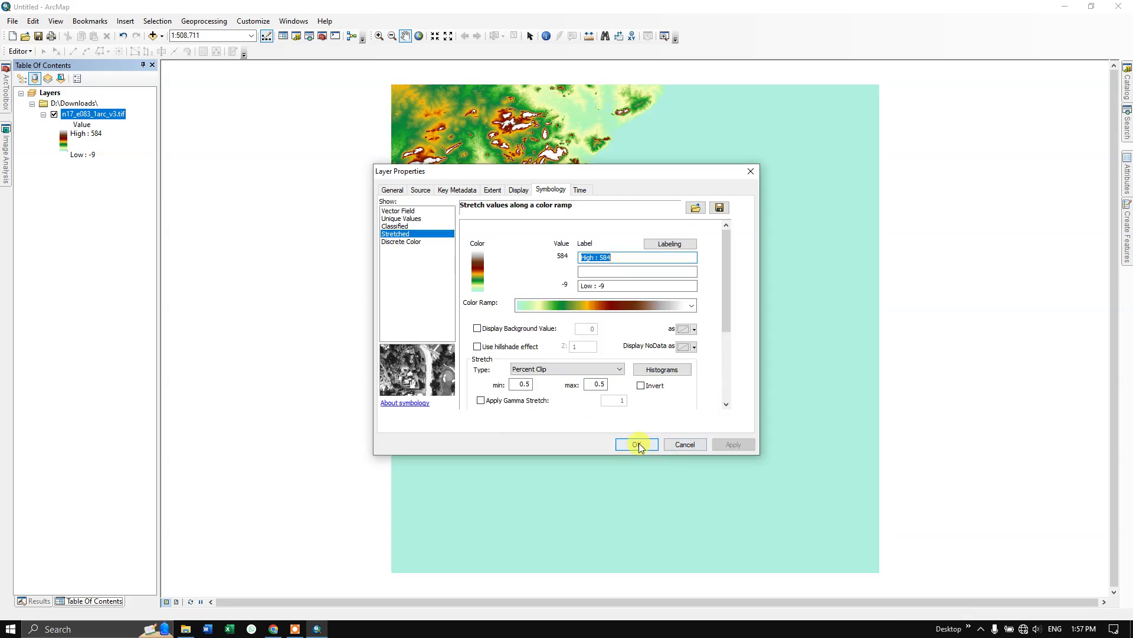
Apply the green-to-brown-to-white ramp (stretched -9 to 584) to n17_e083_1arc_v3.tif and zoom around the coastal hills
click(637, 443)
scroll(472, 167, up, 2)
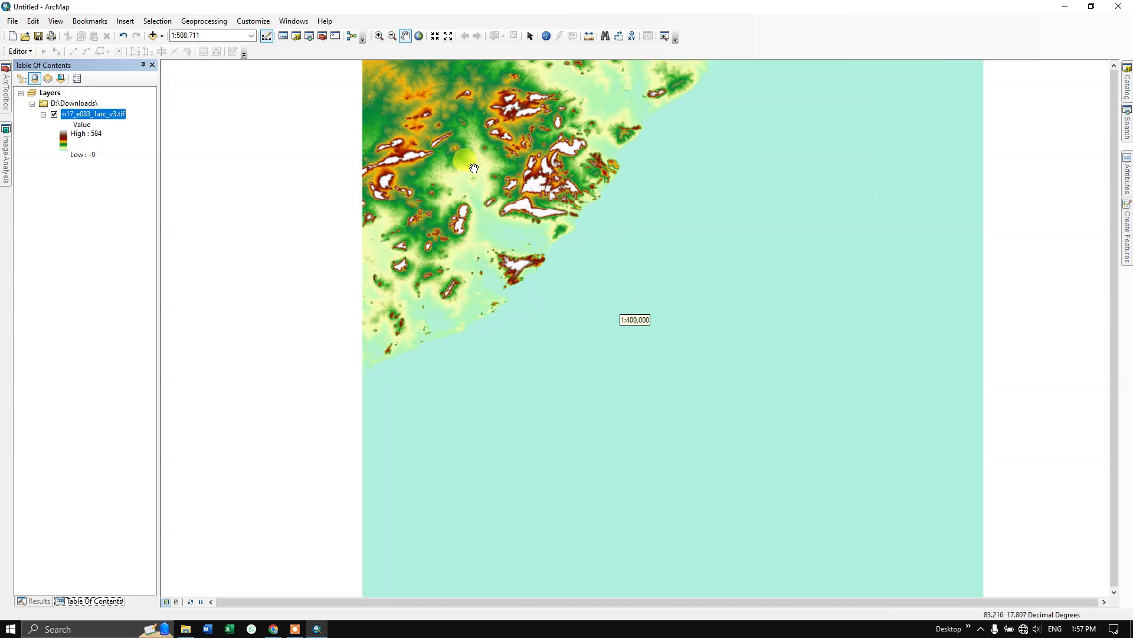
scroll(496, 180, up, 4)
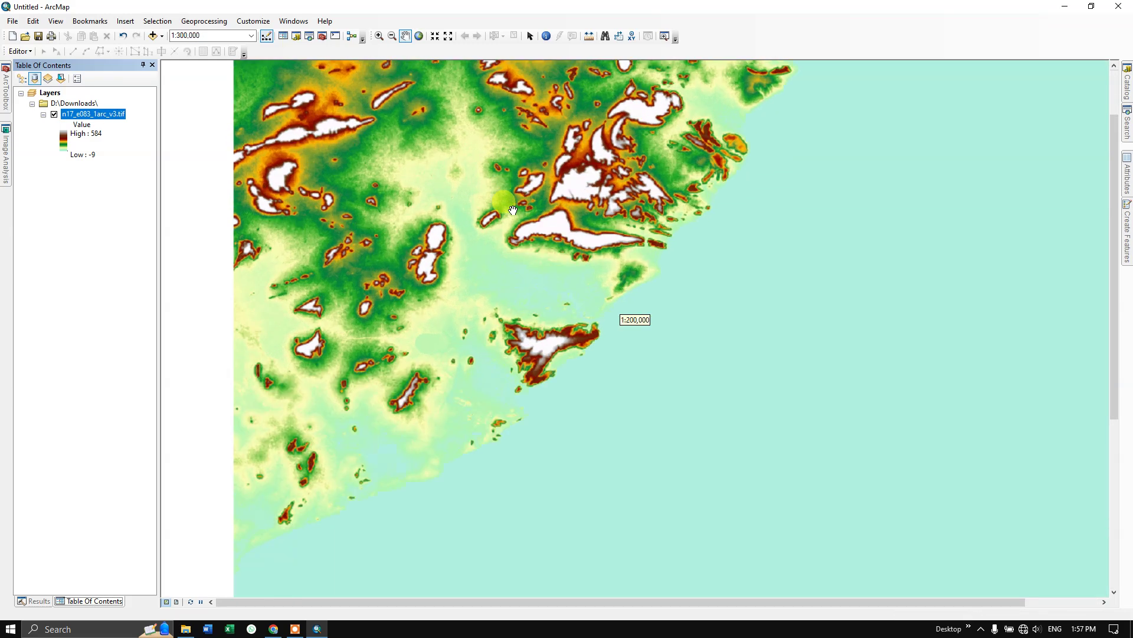
scroll(540, 321, down, 5)
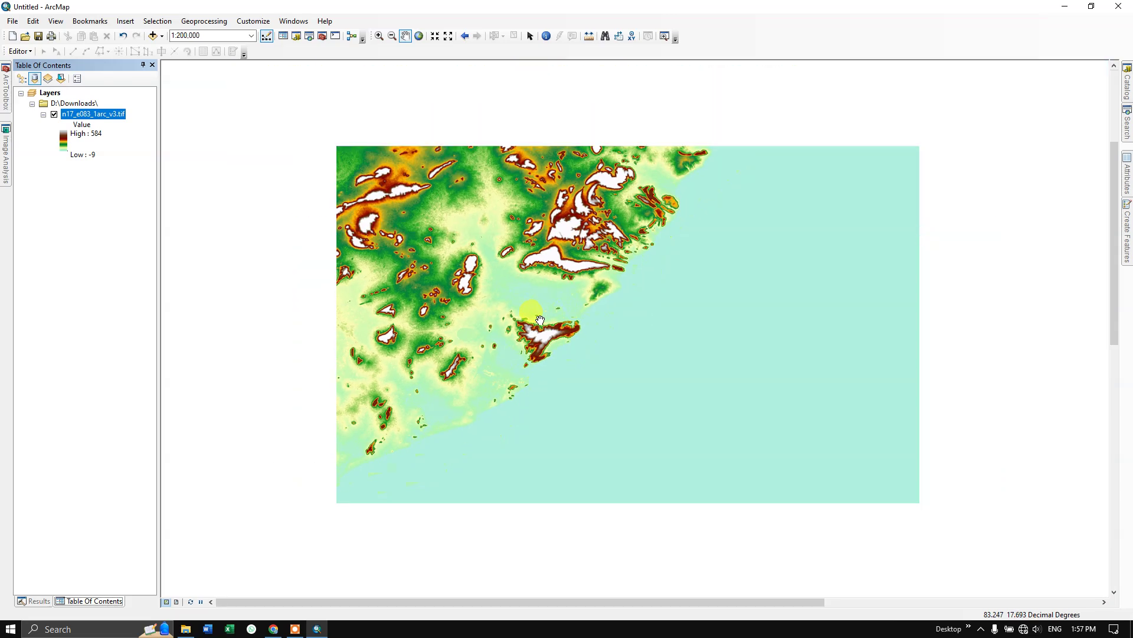
scroll(540, 320, up, 3)
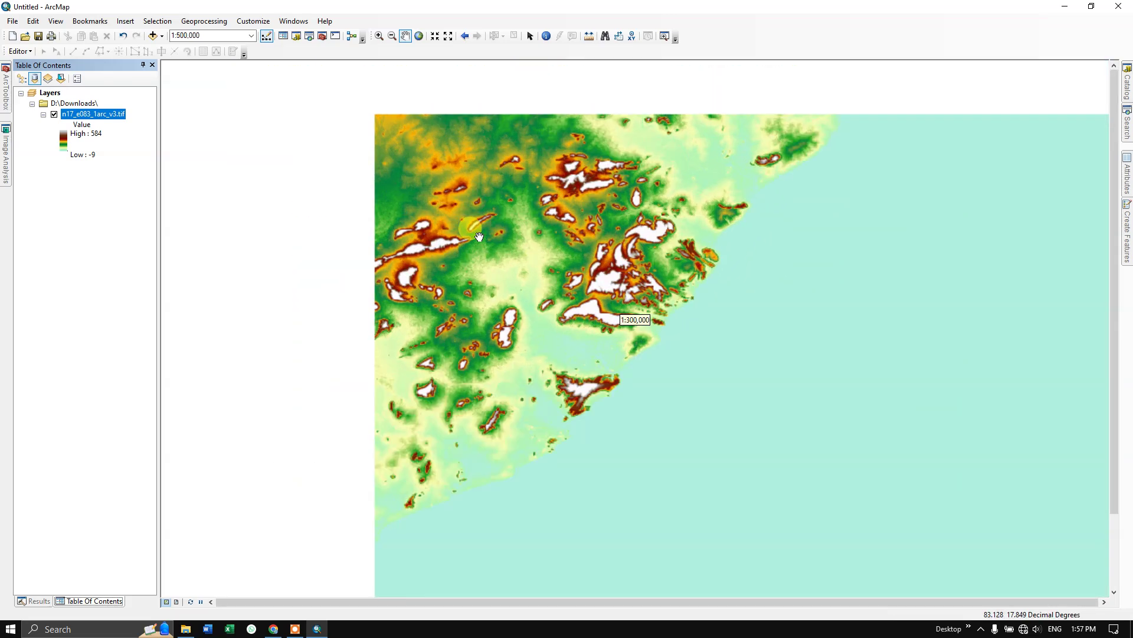
scroll(369, 190, down, 2)
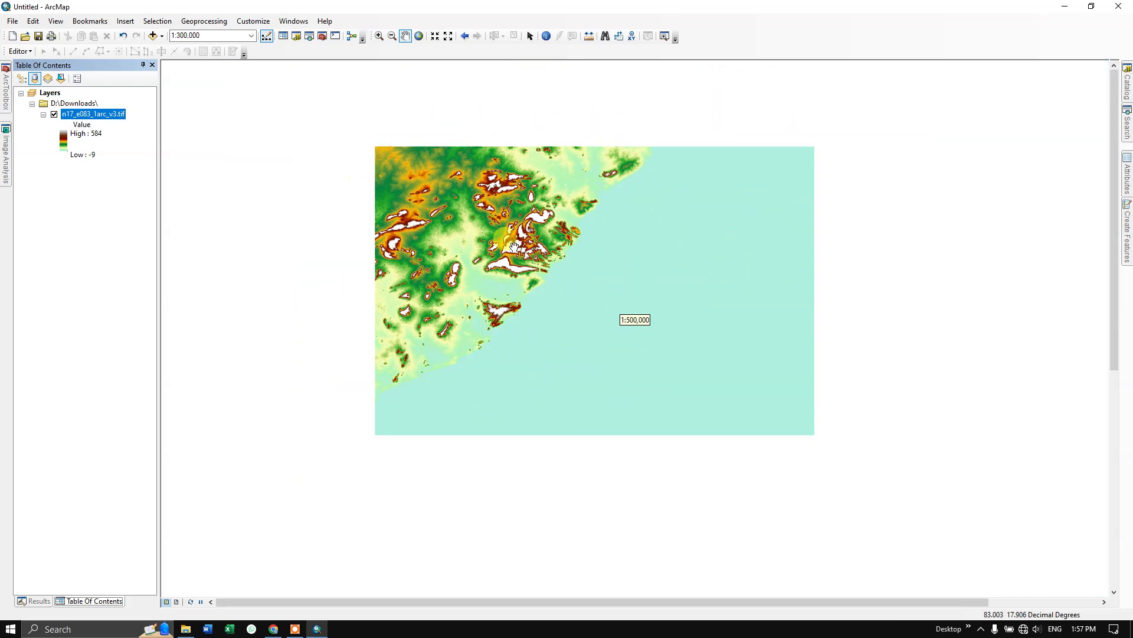
scroll(433, 202, down, 2)
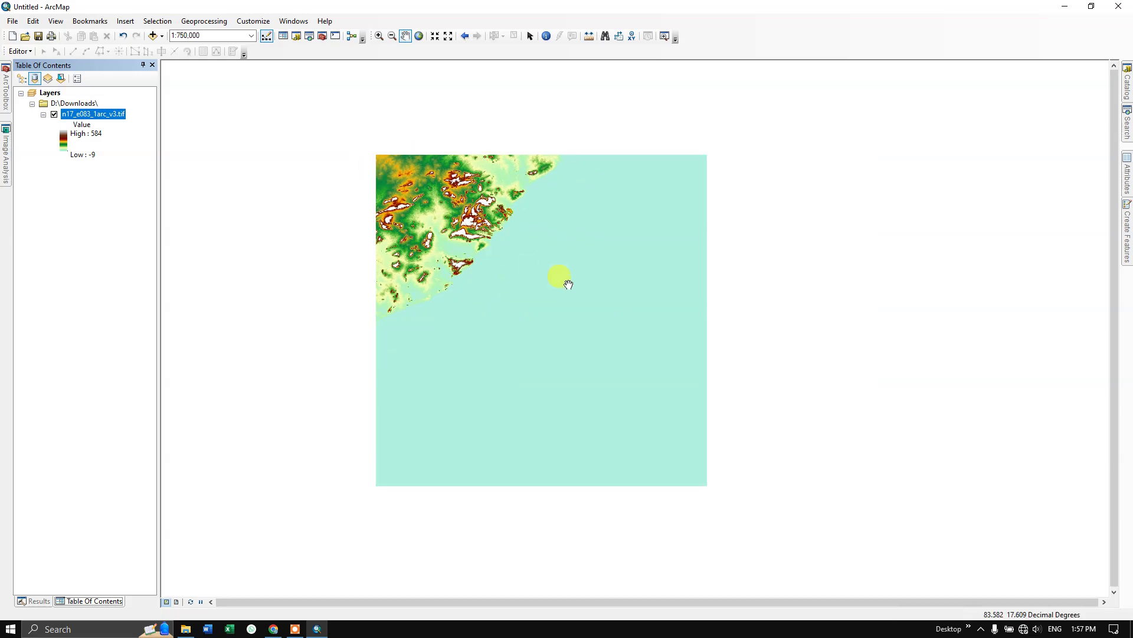
scroll(520, 261, down, 1)
scroll(520, 261, up, 4)
scroll(523, 266, down, 1)
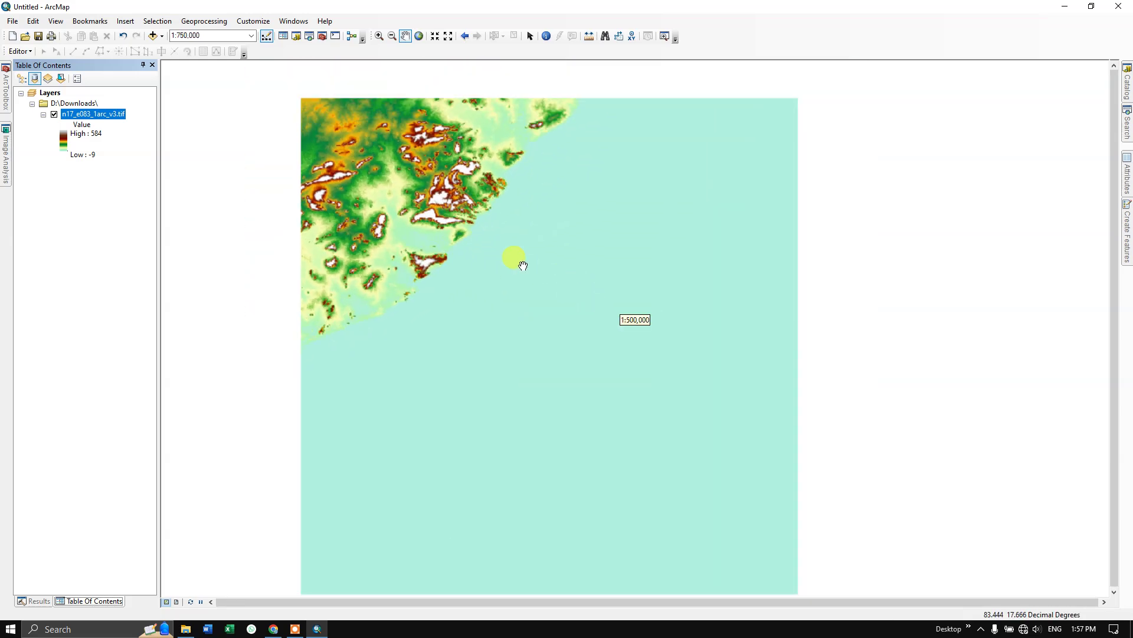